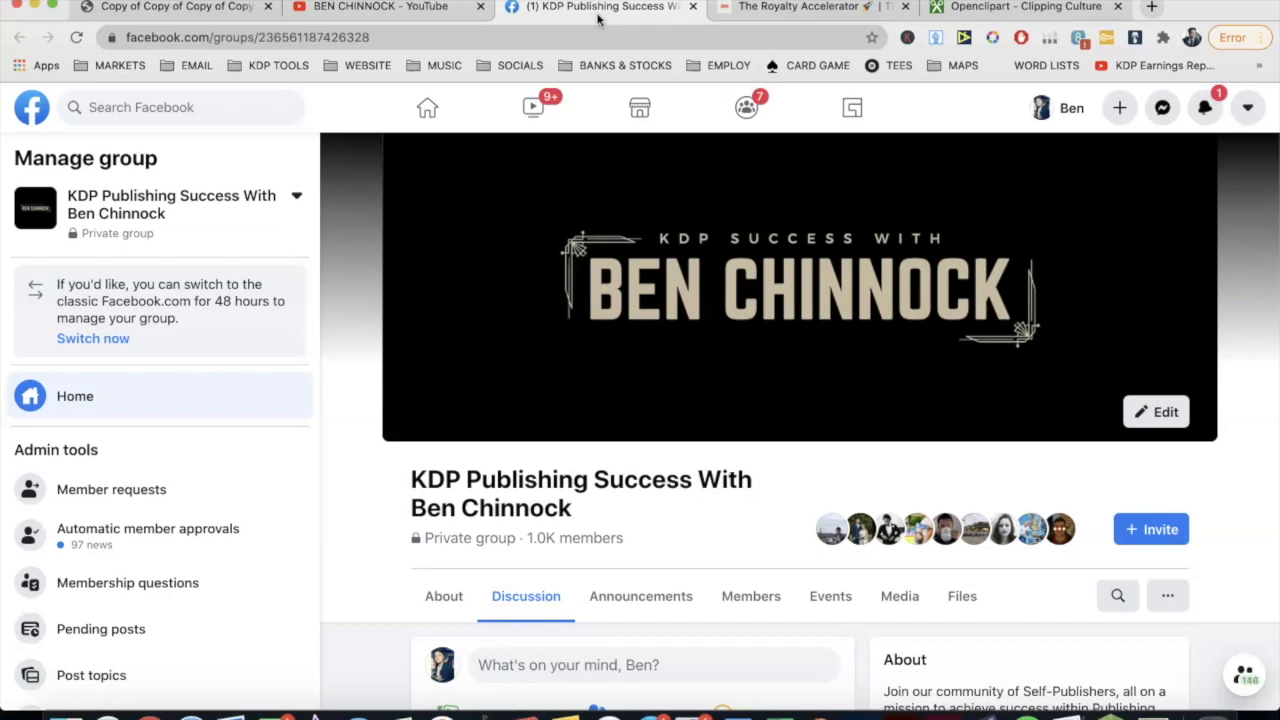
# Switch to The Royalty Accelerator course page and look through its introduction
pyautogui.click(838, 12)
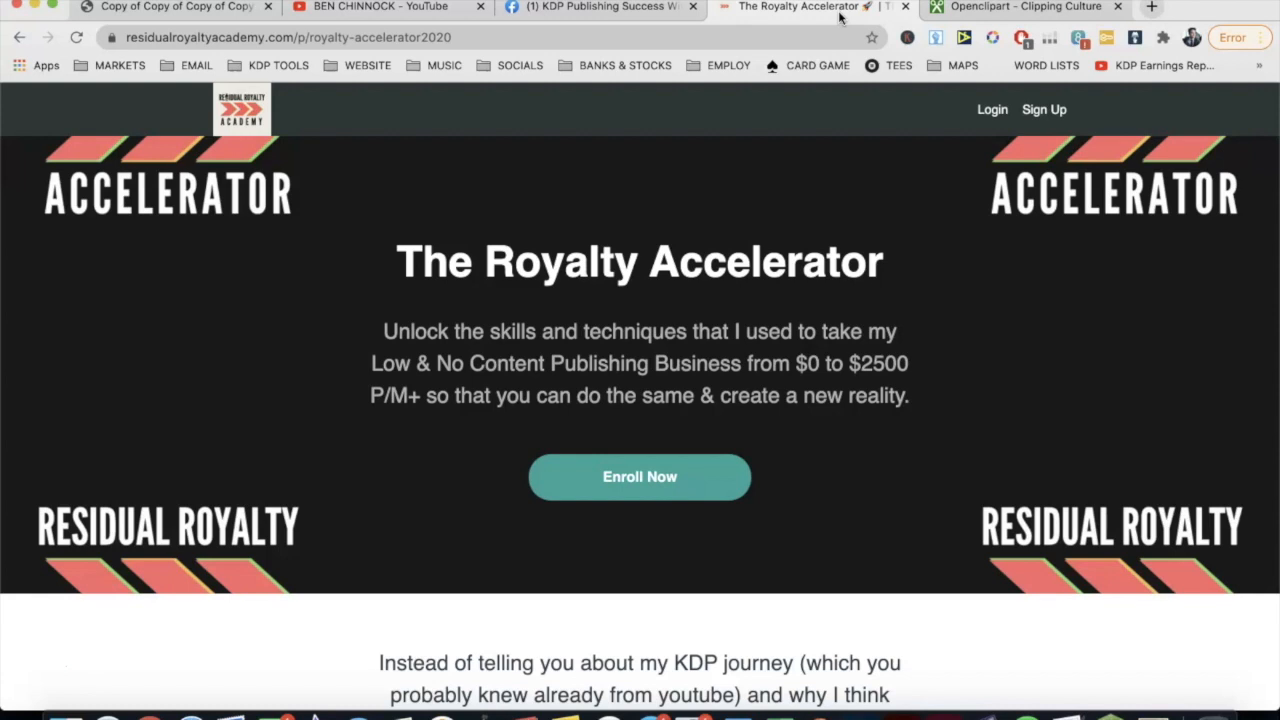
pyautogui.scroll(-2, 955, 515)
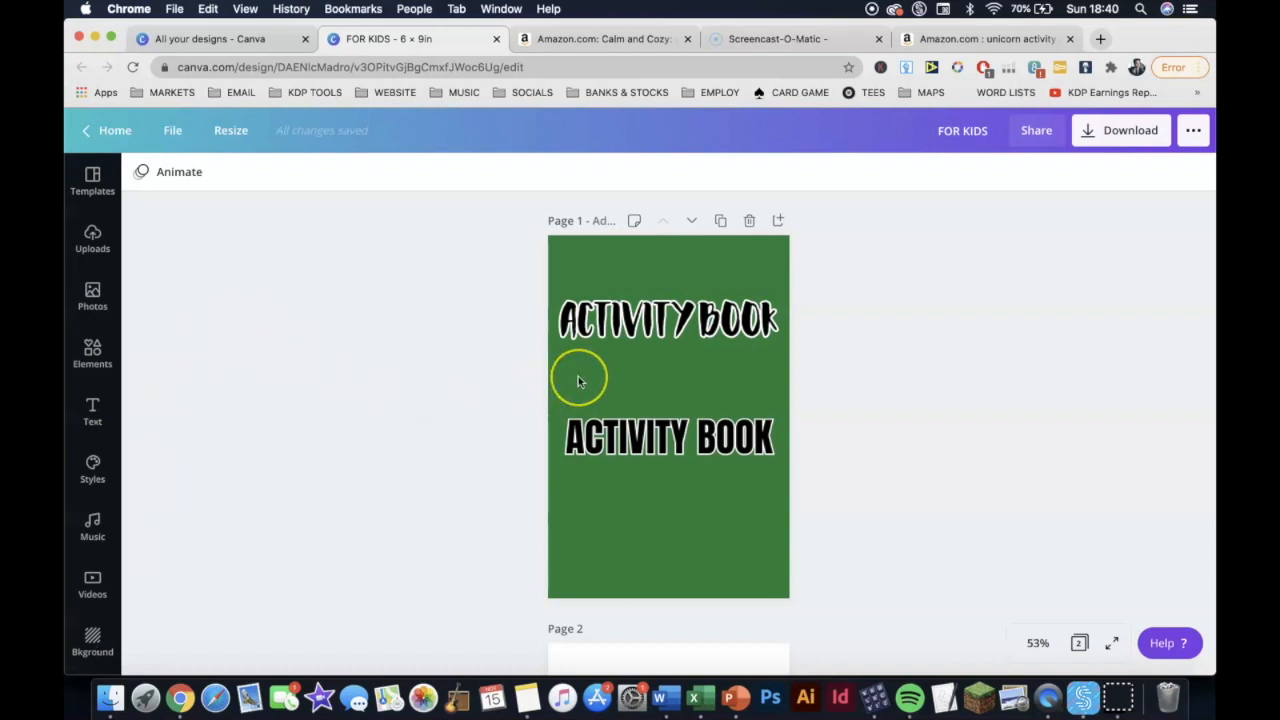
# Examine the outlined title lettering on the example unicorn activity book cover on page 2 of the FOR KIDS design
pyautogui.scroll(-5, 578, 381)
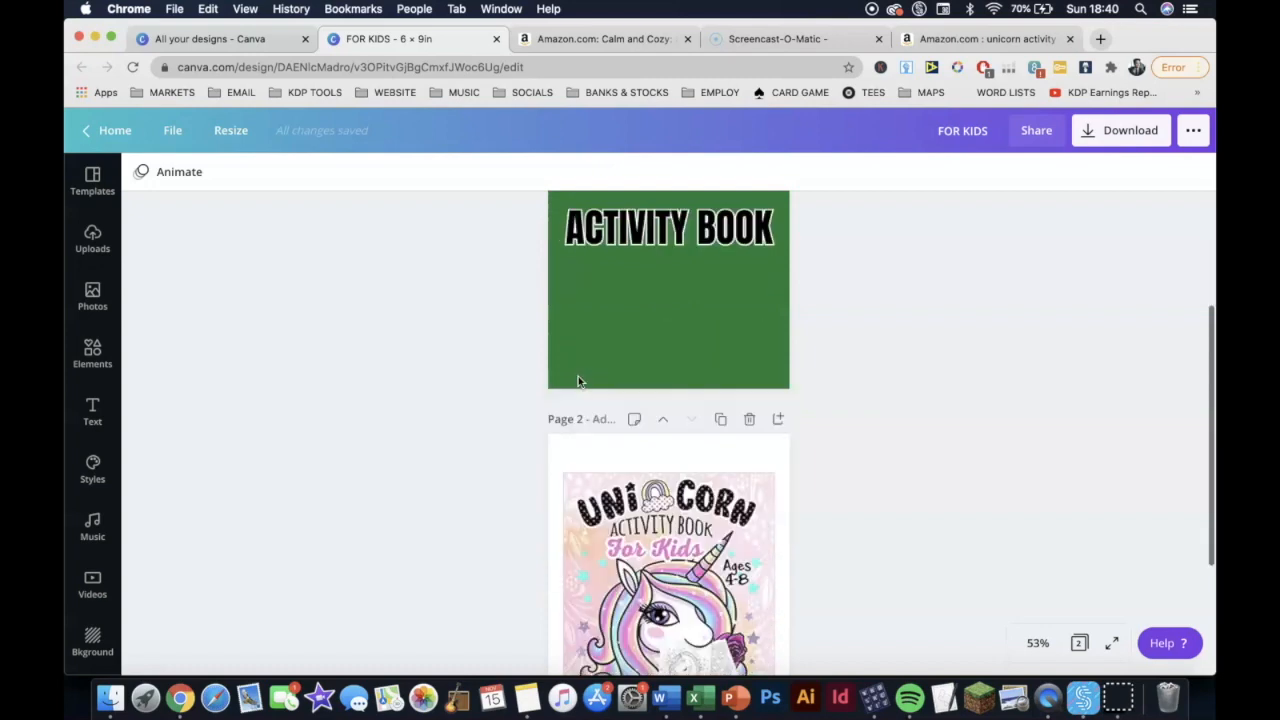
pyautogui.scroll(-1, 795, 450)
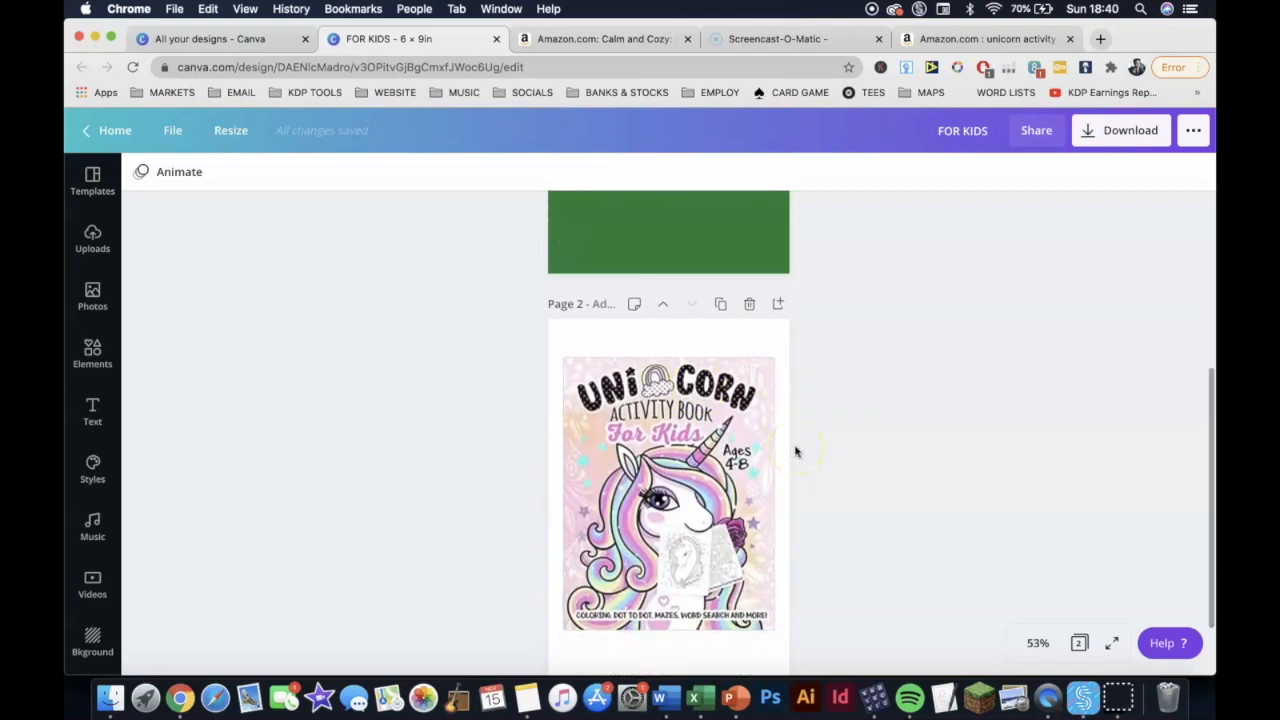
pyautogui.press('super+plus')
pyautogui.press('super+plus')
pyautogui.press('super+plus')
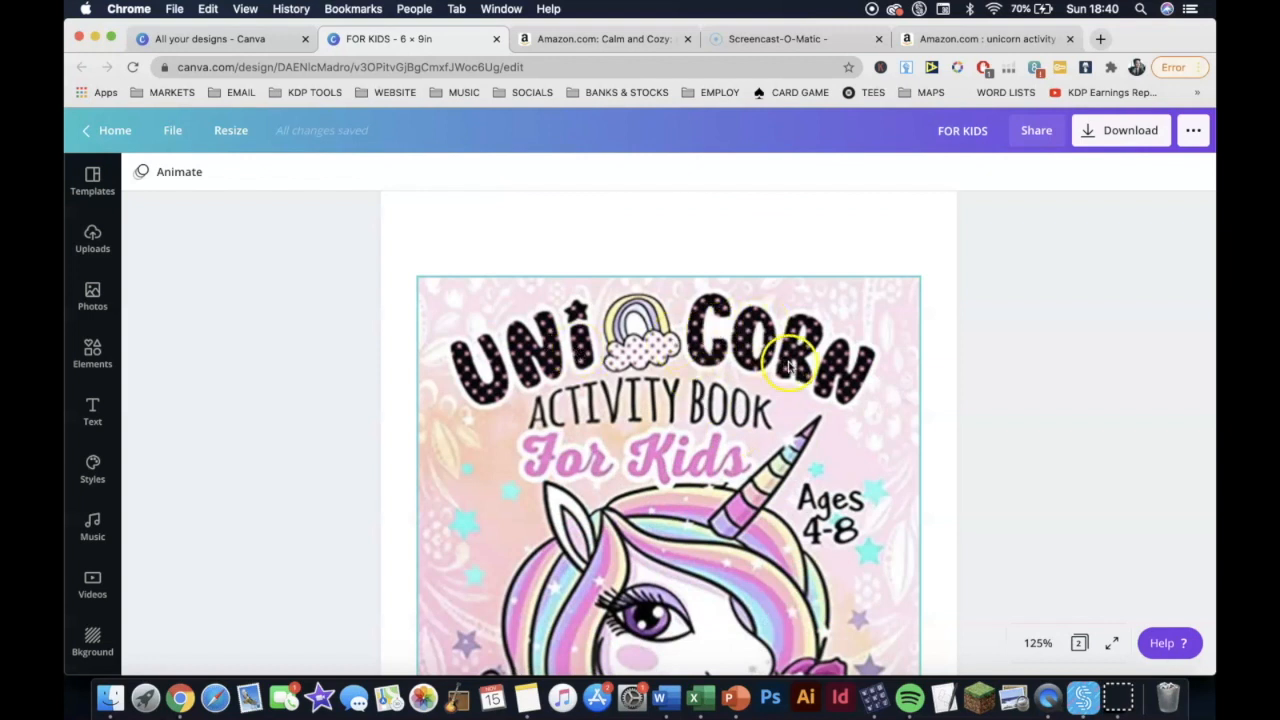
pyautogui.scroll(-1, 680, 460)
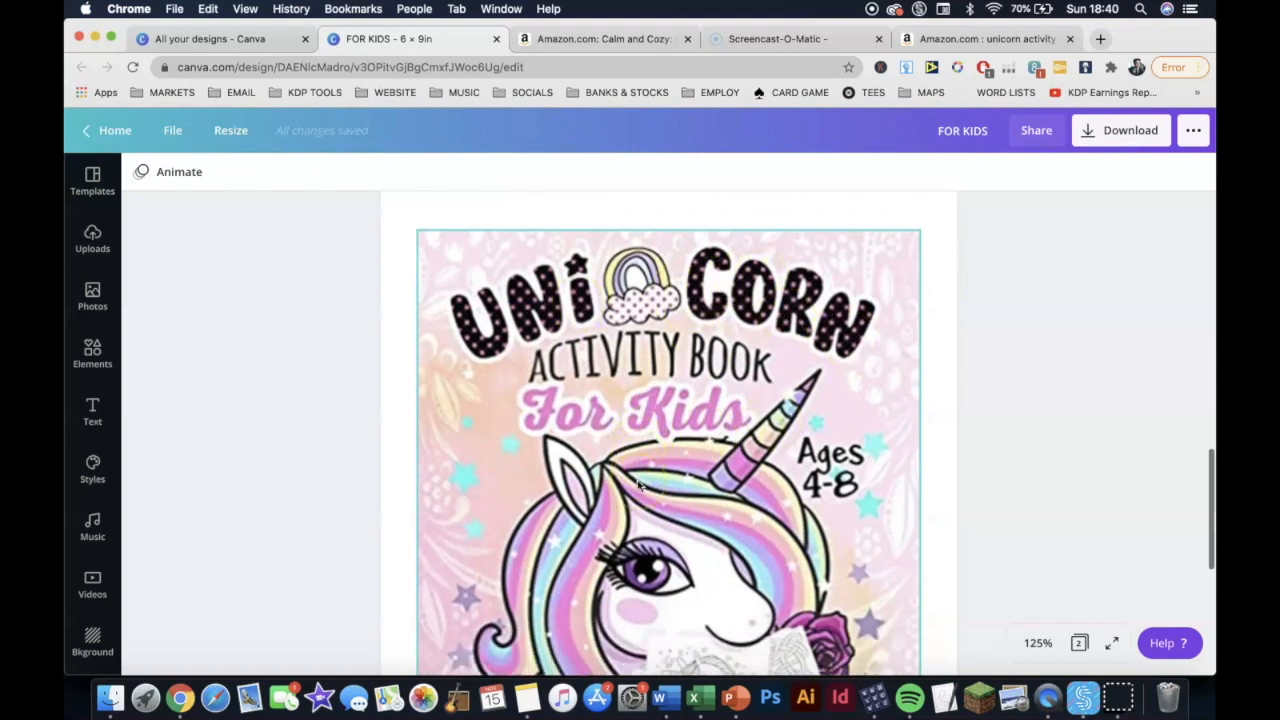
pyautogui.scroll(1, 600, 400)
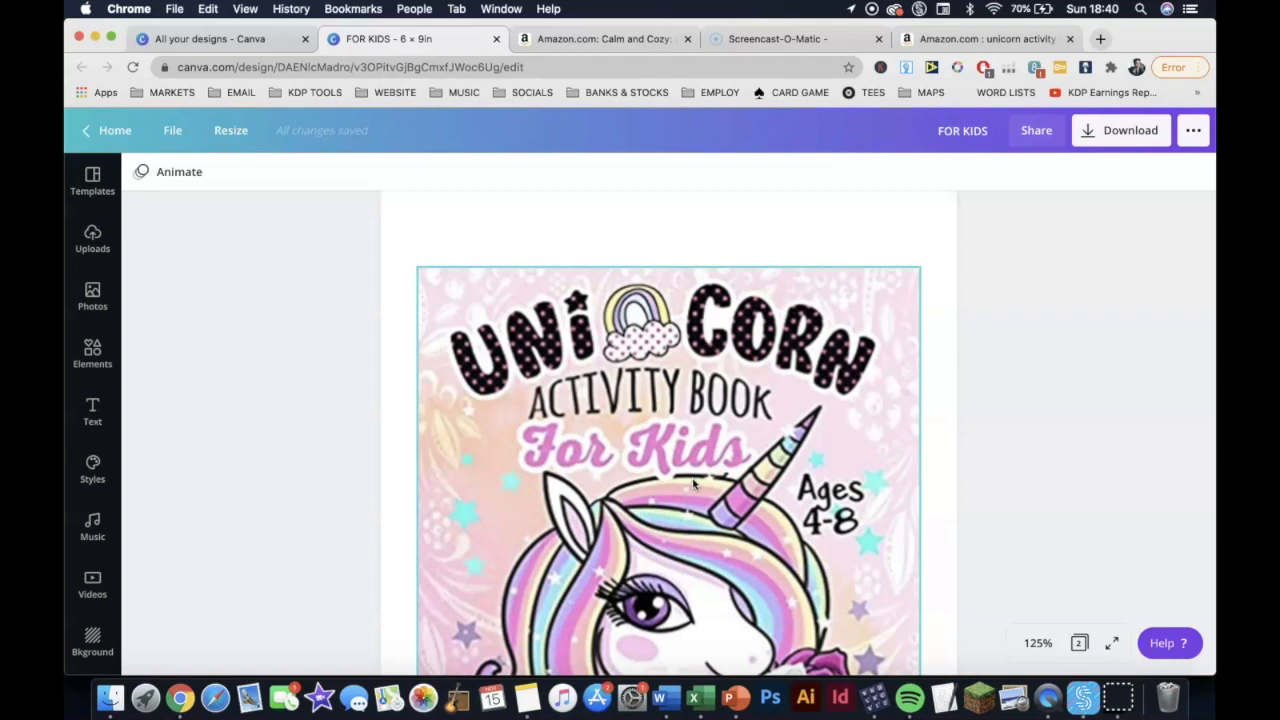
pyautogui.press('super+minus')
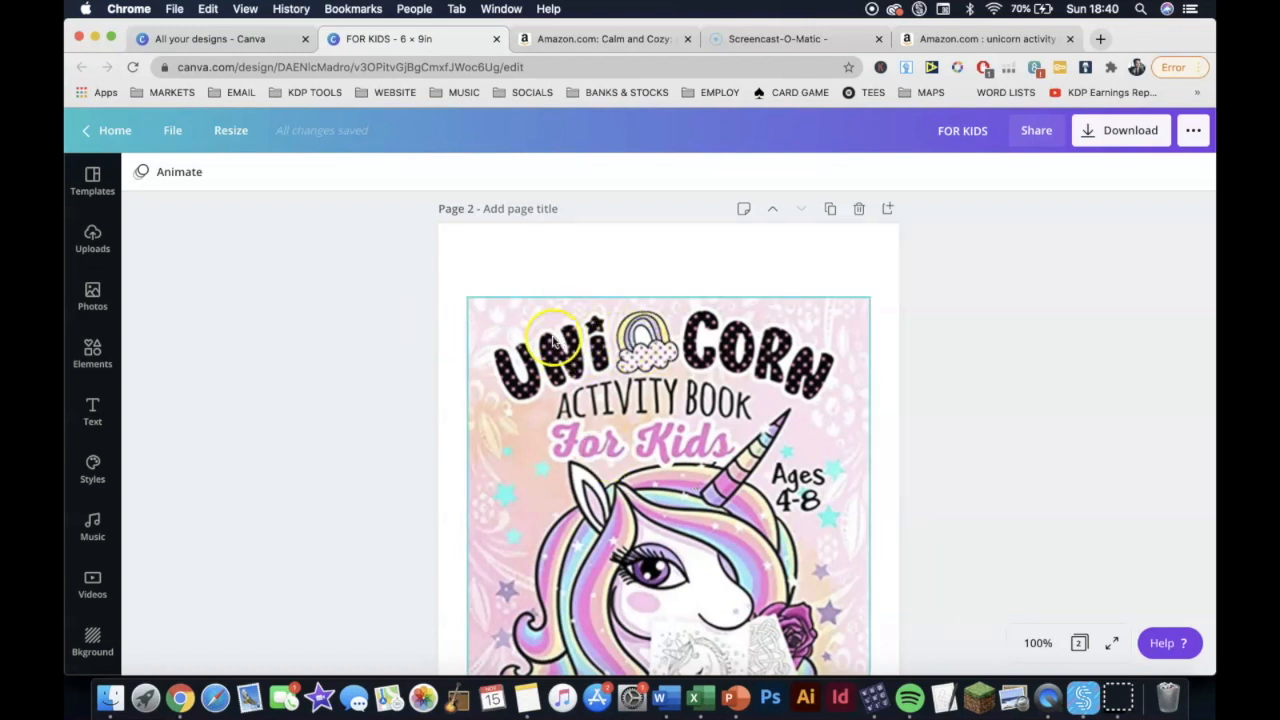
pyautogui.scroll(-1, 618, 368)
pyautogui.scroll(3, 618, 370)
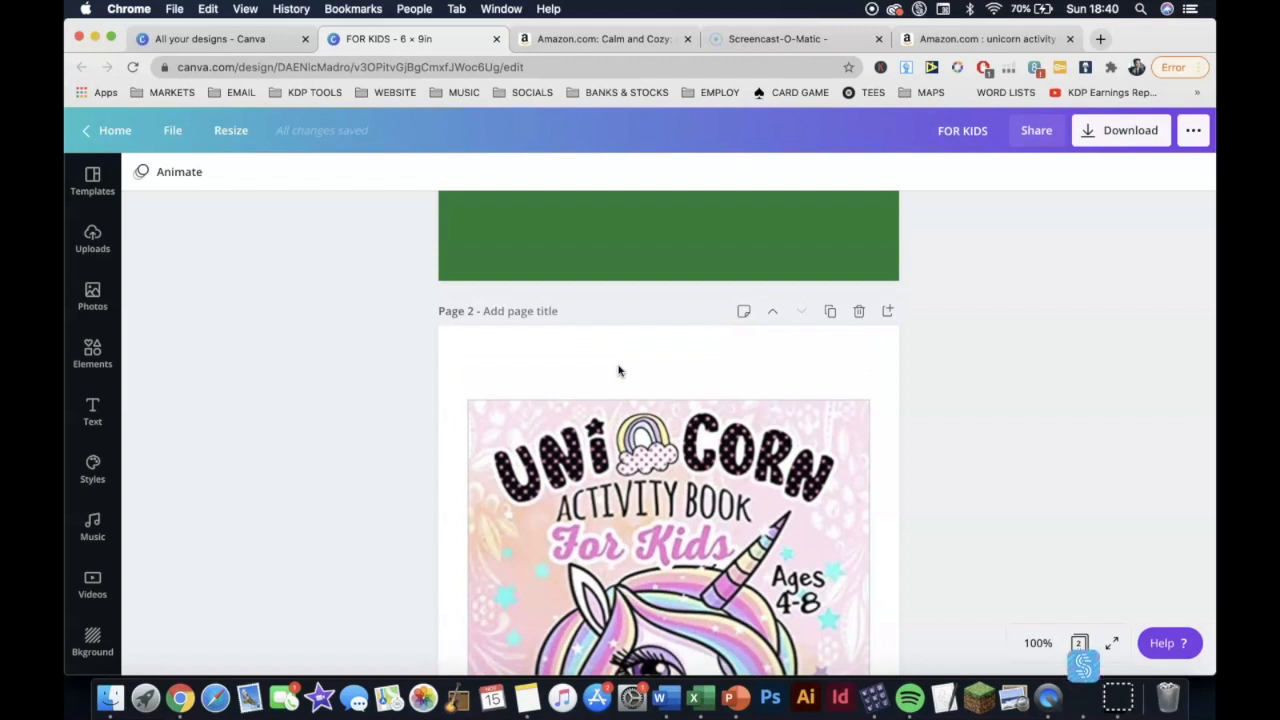
pyautogui.press('super+minus')
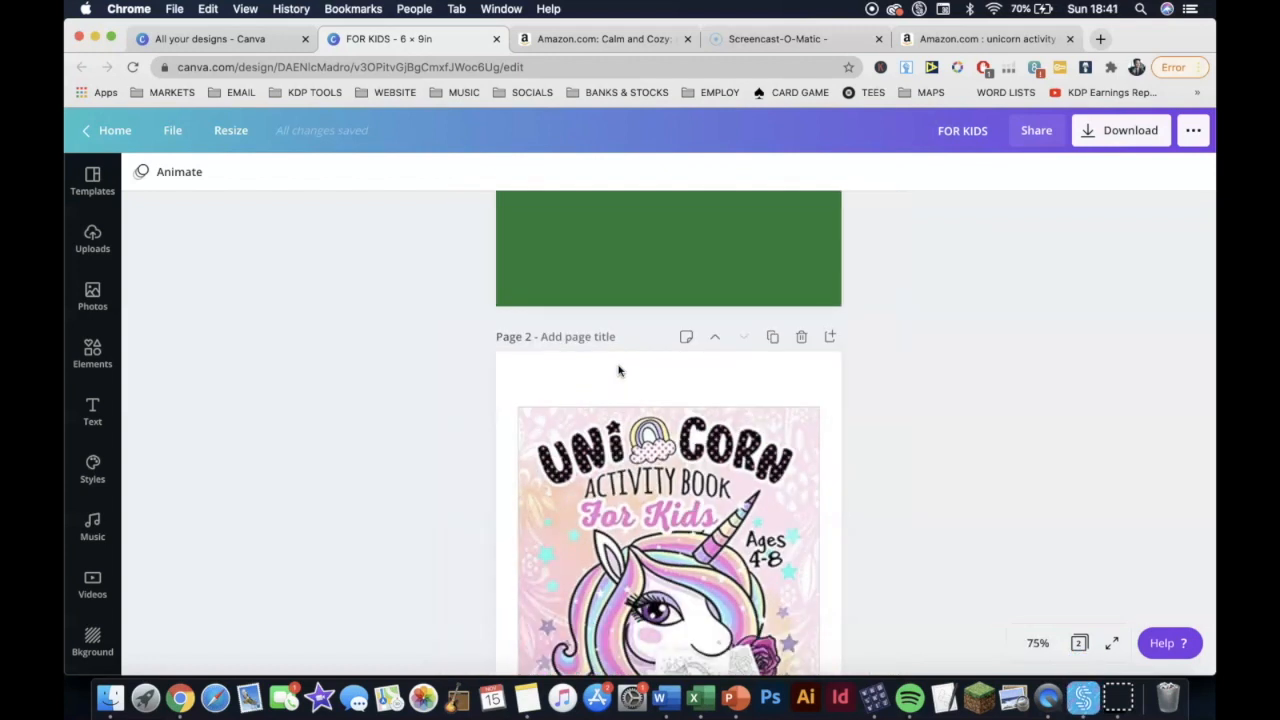
pyautogui.scroll(-5, 670, 410)
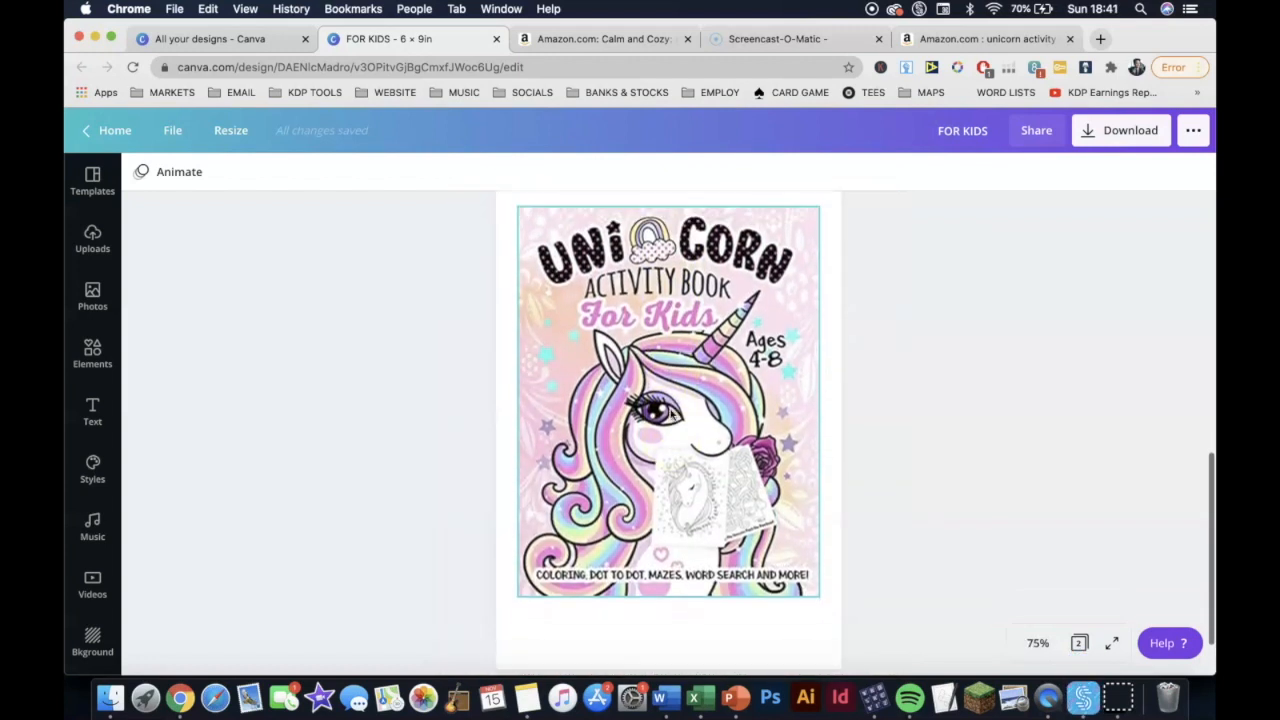
# Add a new page directly after page 1 of the design
pyautogui.scroll(10, 780, 407)
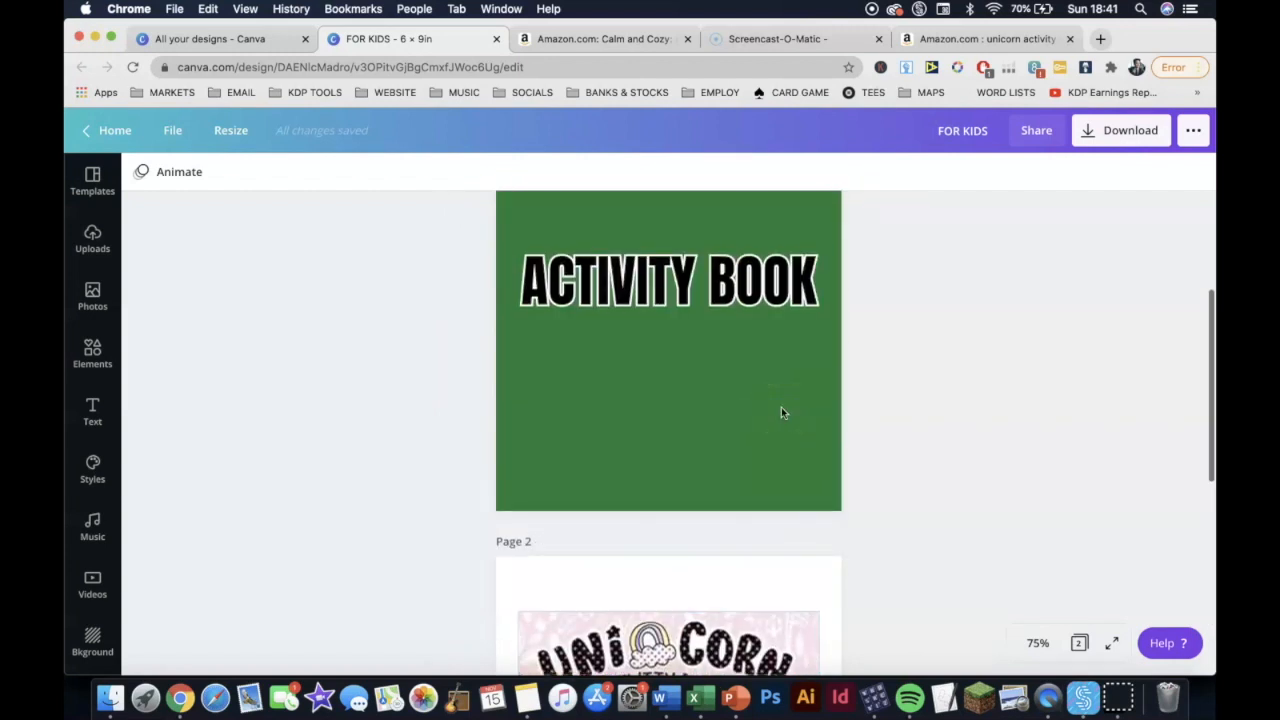
pyautogui.click(830, 220)
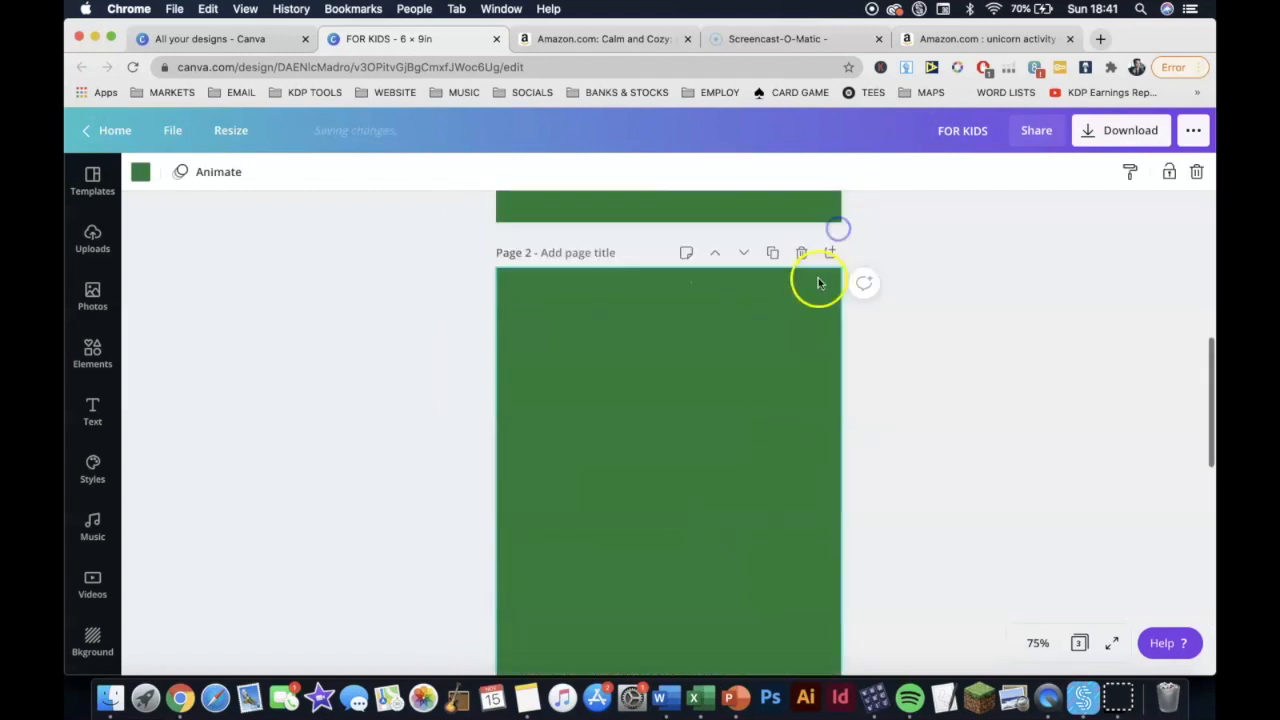
pyautogui.scroll(5, 600, 365)
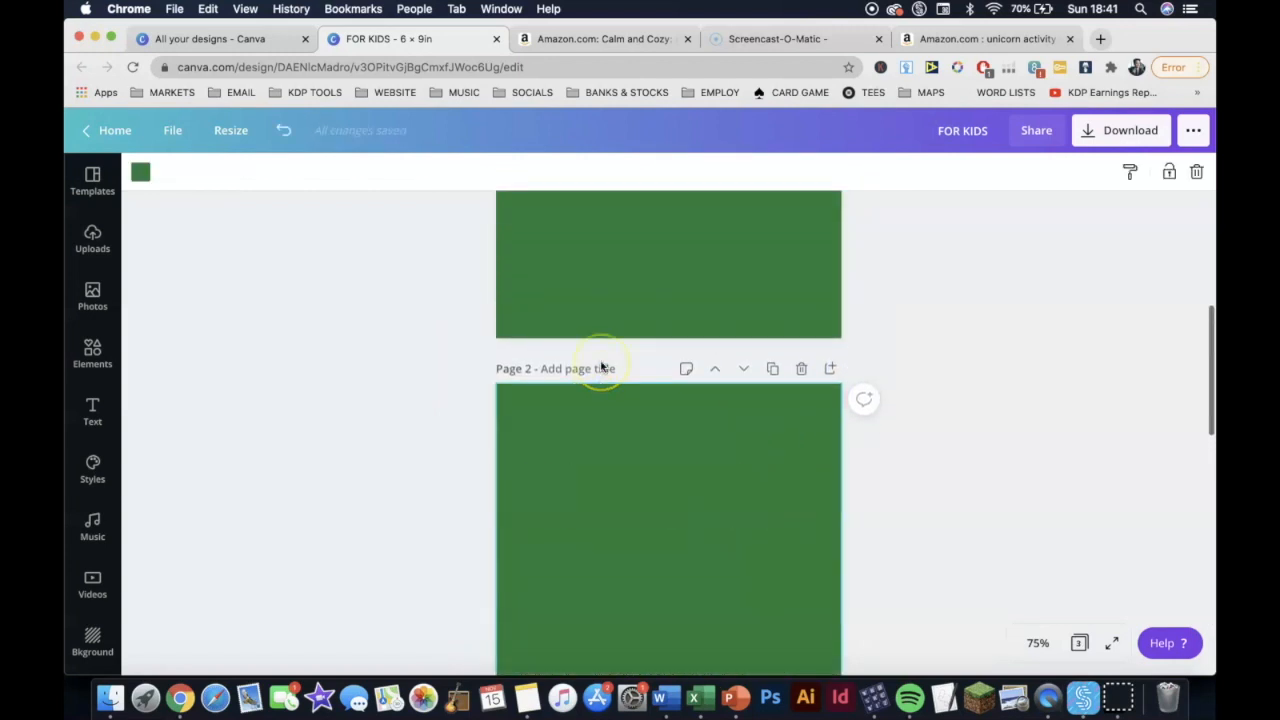
pyautogui.scroll(-5, 600, 365)
# Examine the two outlined ACTIVITY BOOK titles on the first page
pyautogui.scroll(9, 600, 365)
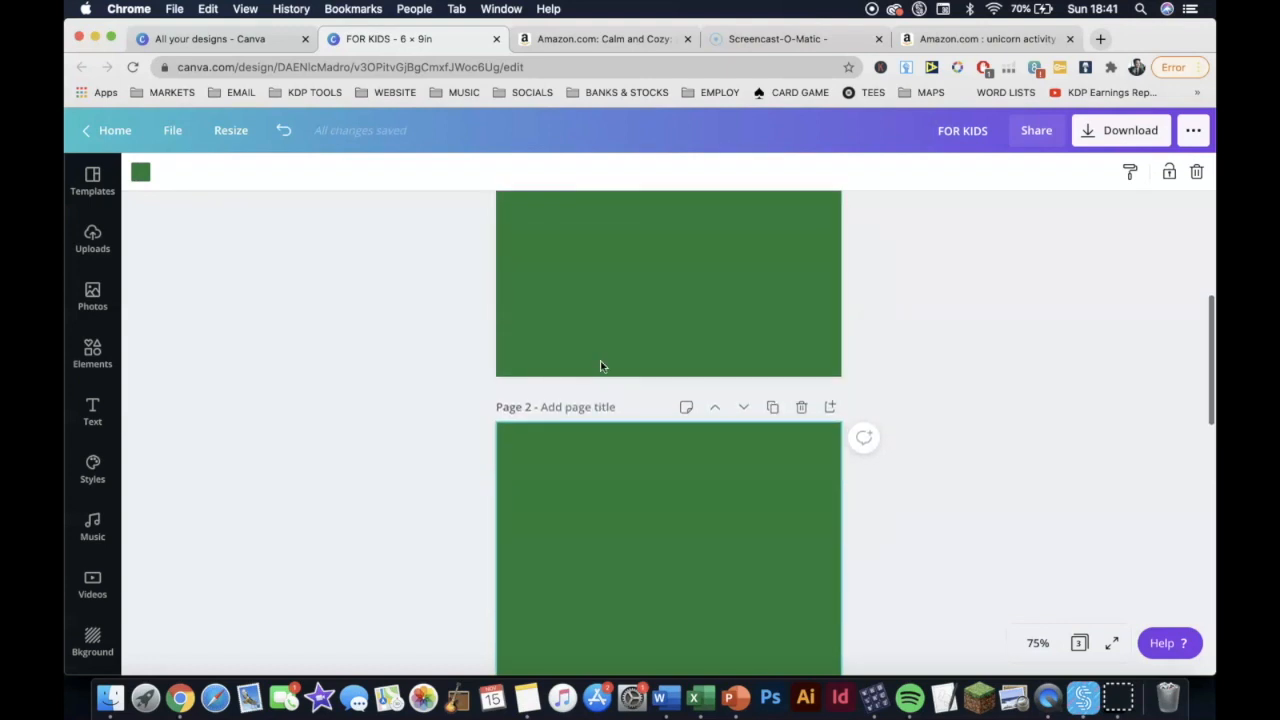
pyautogui.scroll(1, 600, 366)
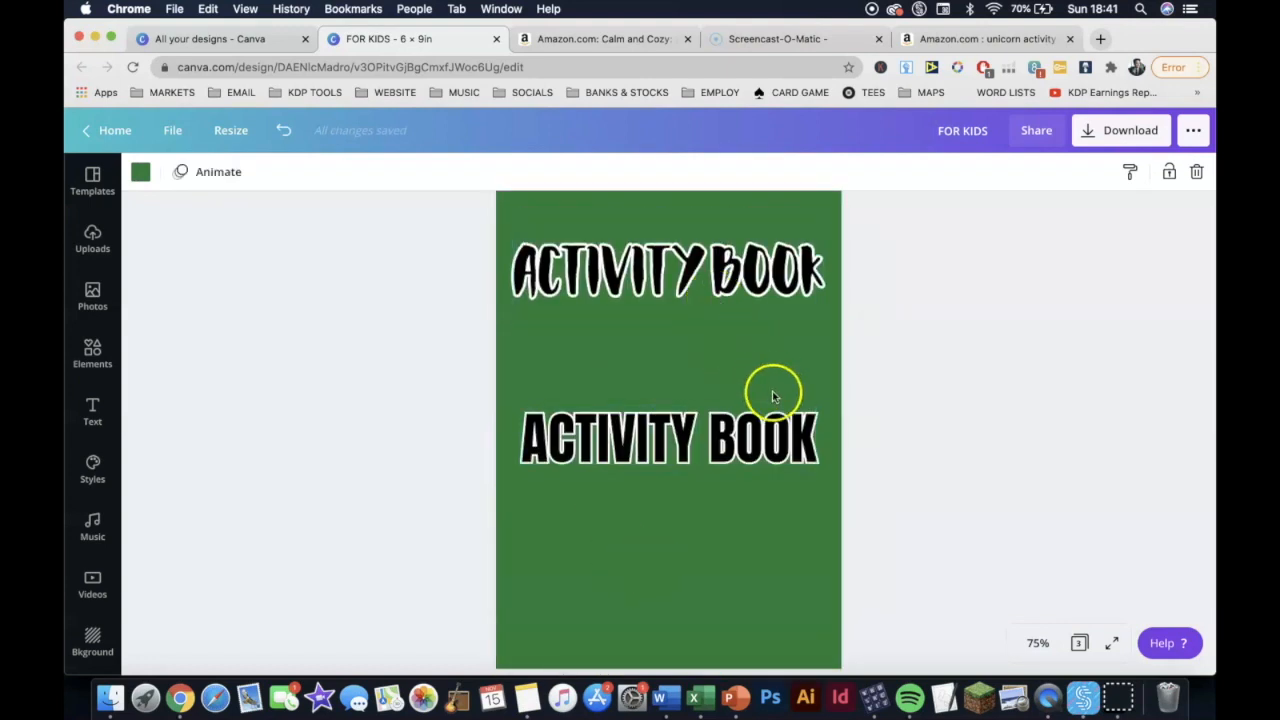
pyautogui.scroll(-1, 773, 395)
pyautogui.scroll(2, 773, 395)
pyautogui.click(690, 343)
pyautogui.click(729, 423)
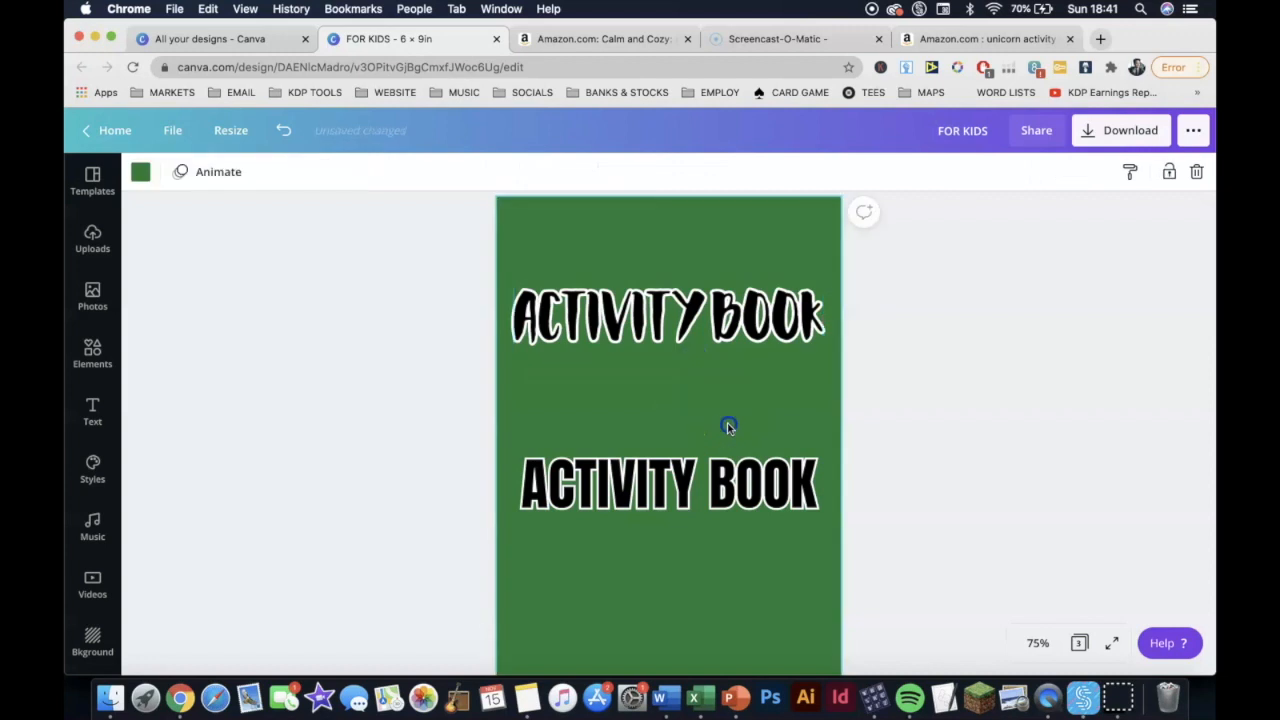
pyautogui.click(651, 331)
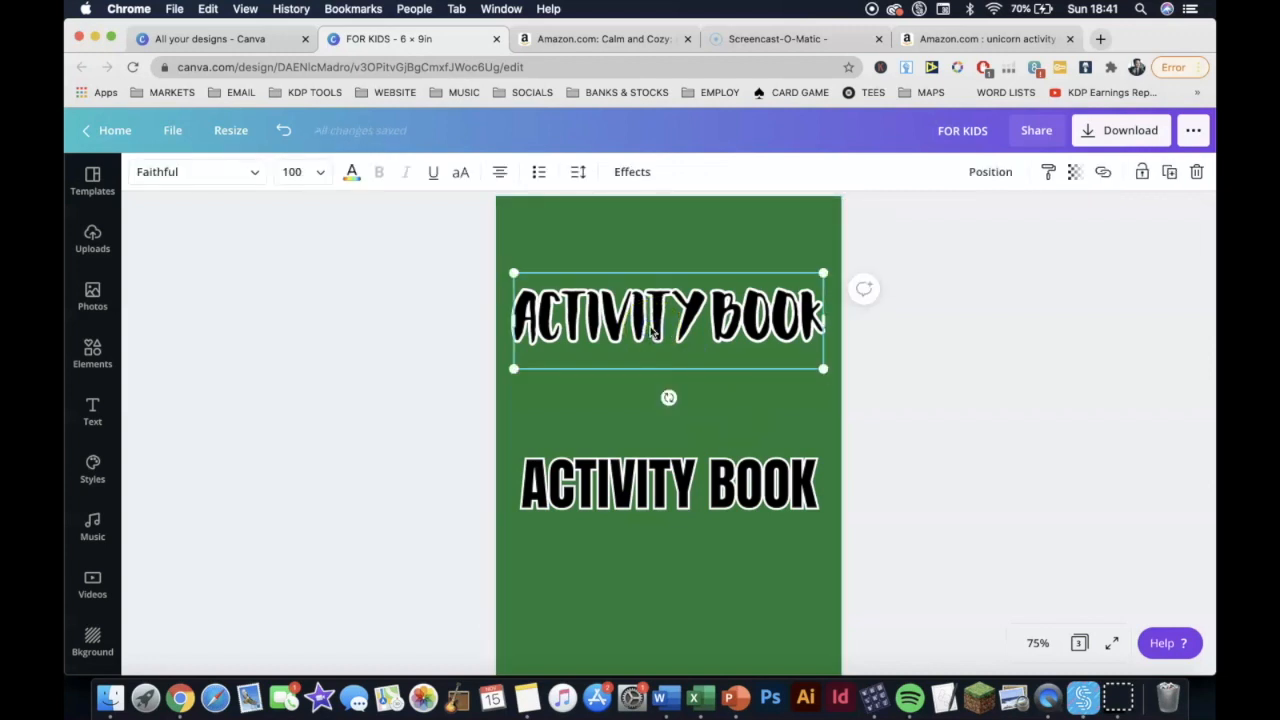
# Add a heading to the empty page 2 and set its font to Faithful
pyautogui.scroll(-5, 651, 331)
pyautogui.scroll(-4, 659, 388)
pyautogui.click(641, 455)
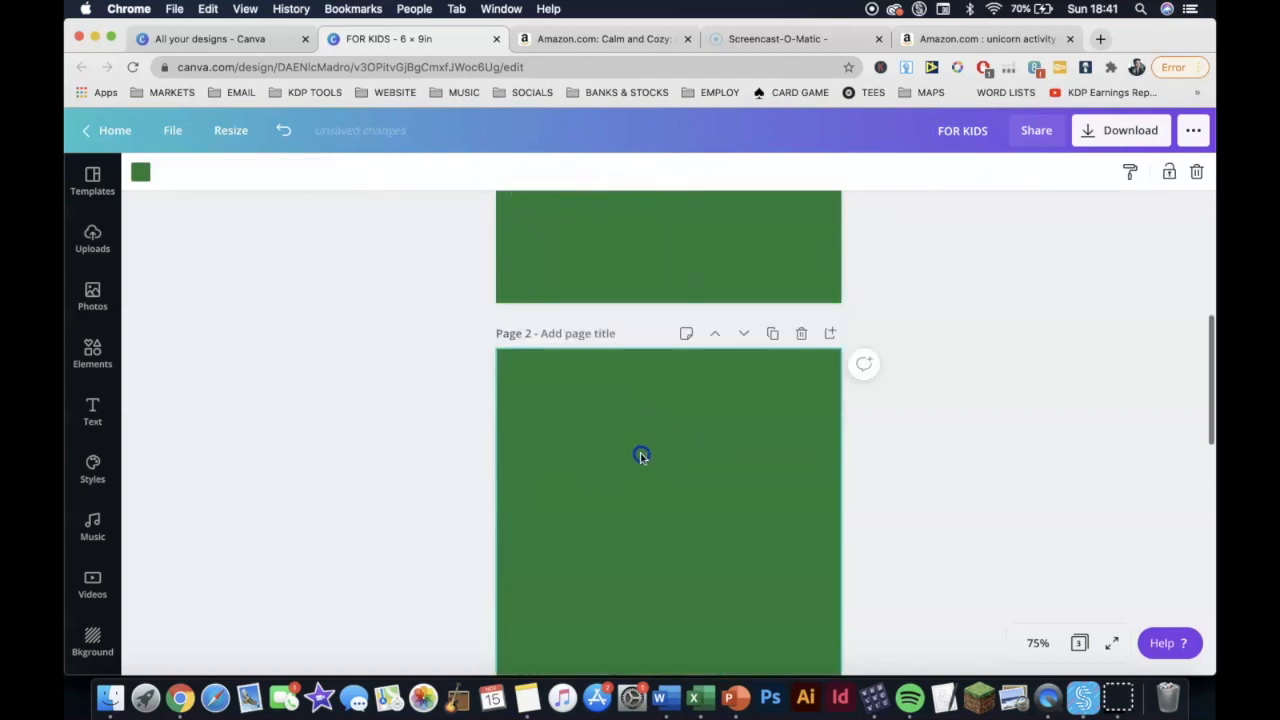
pyautogui.click(93, 413)
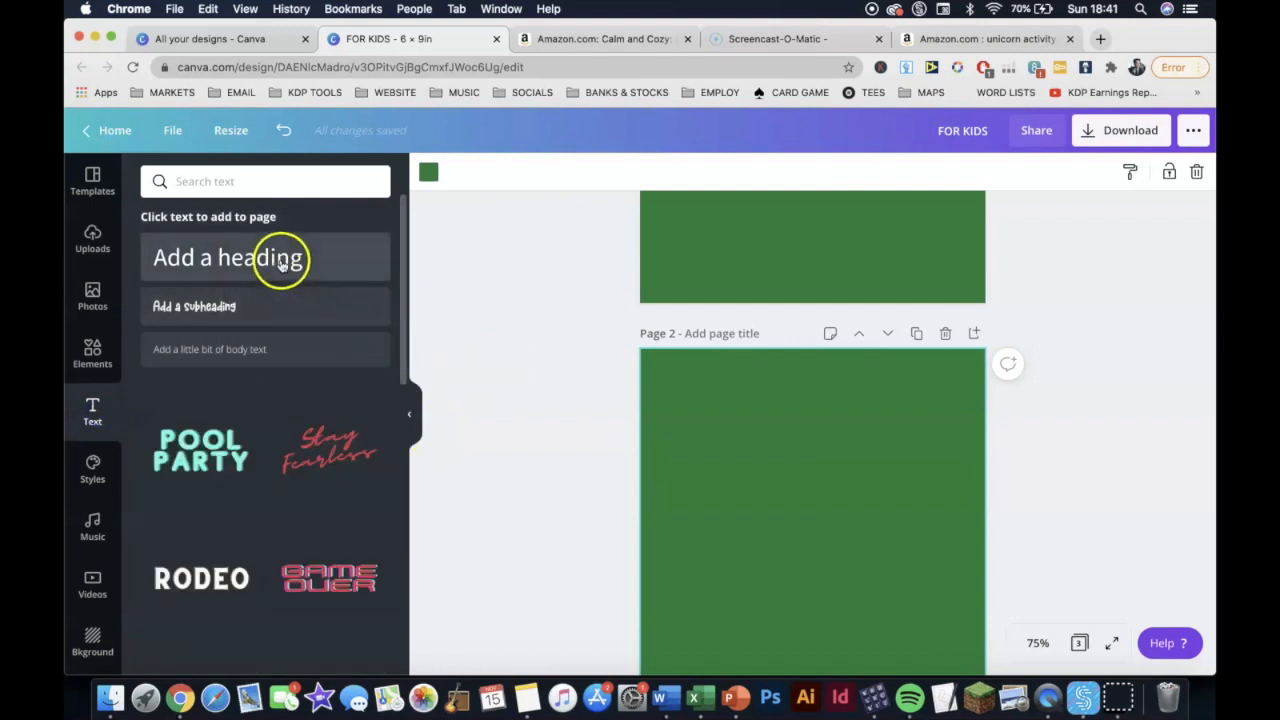
pyautogui.click(280, 258)
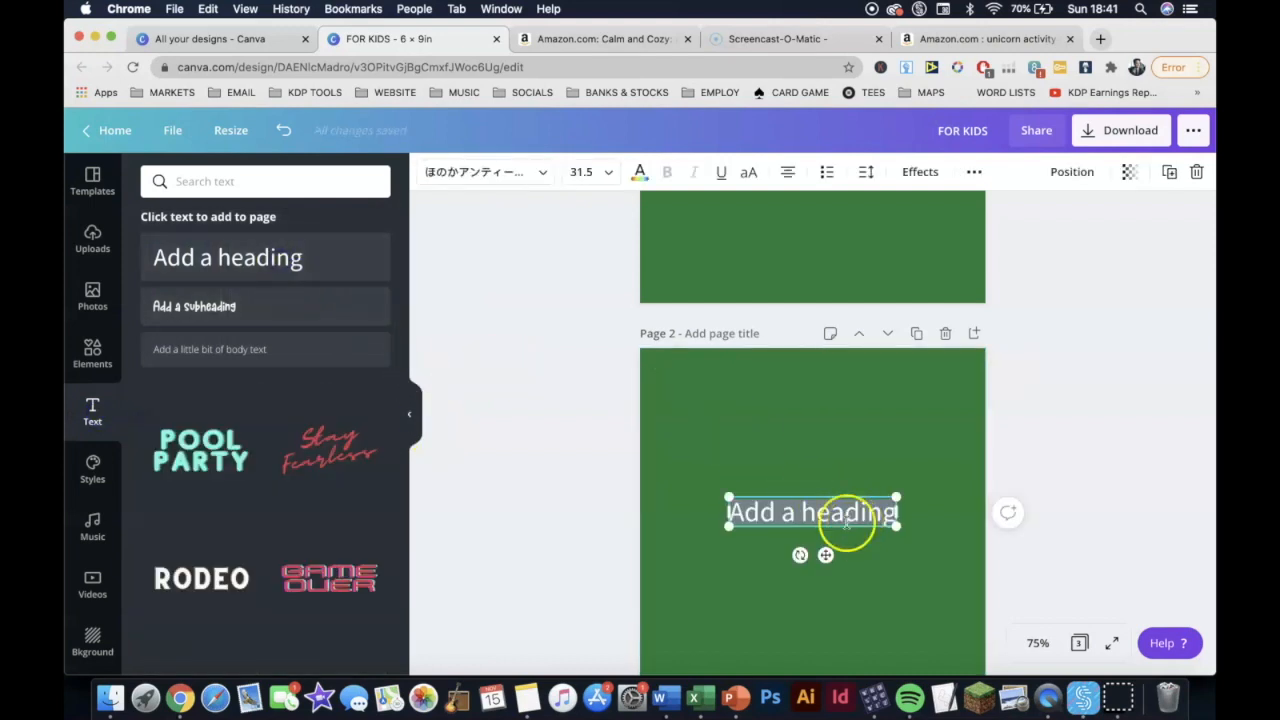
pyautogui.click(440, 172)
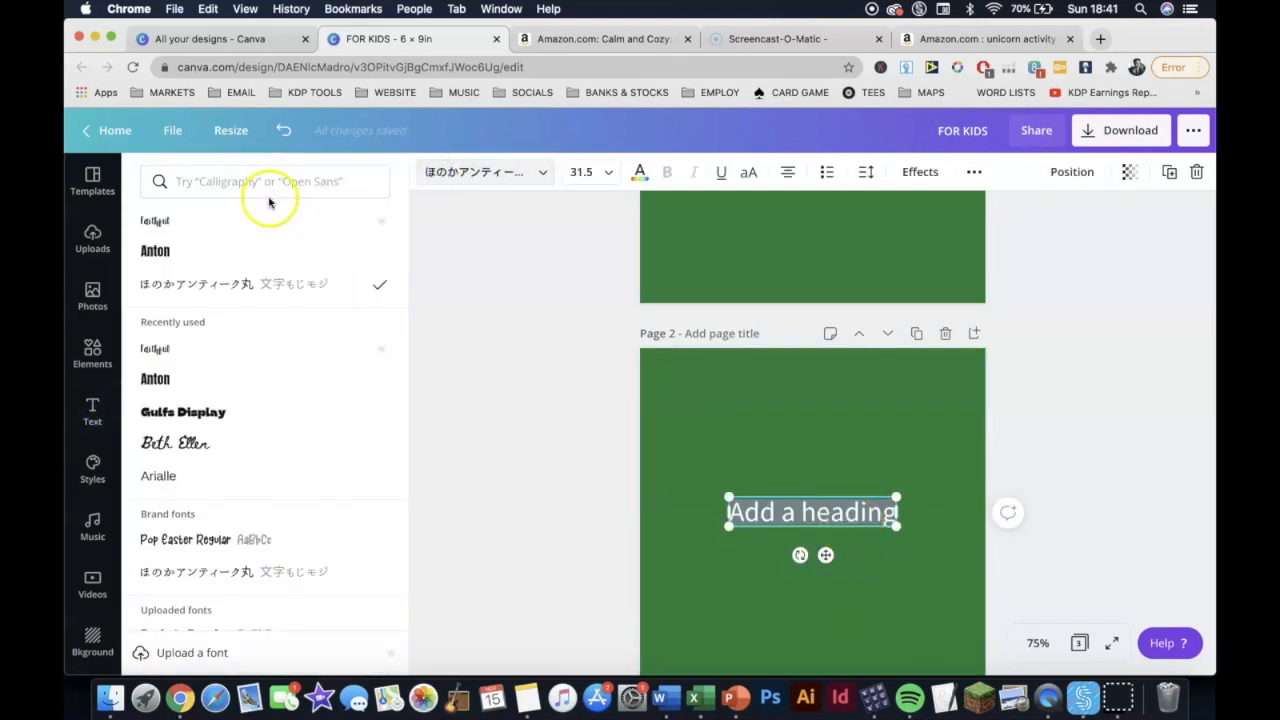
pyautogui.click(220, 218)
pyautogui.scroll(-2, 957, 460)
# Replace the heading's placeholder text on page 2 with ACTIVITY BOOK
pyautogui.tripleClick(788, 426)
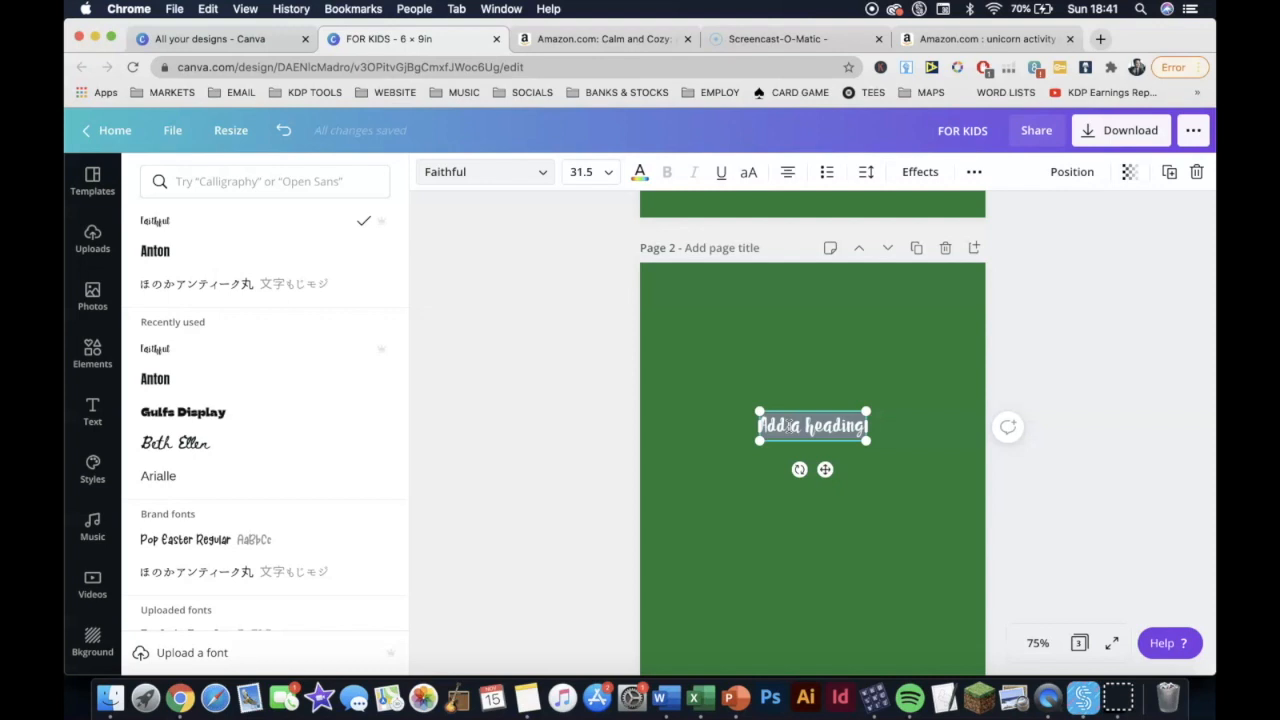
pyautogui.write('ACTIVITY BOOK')
pyautogui.click(859, 448)
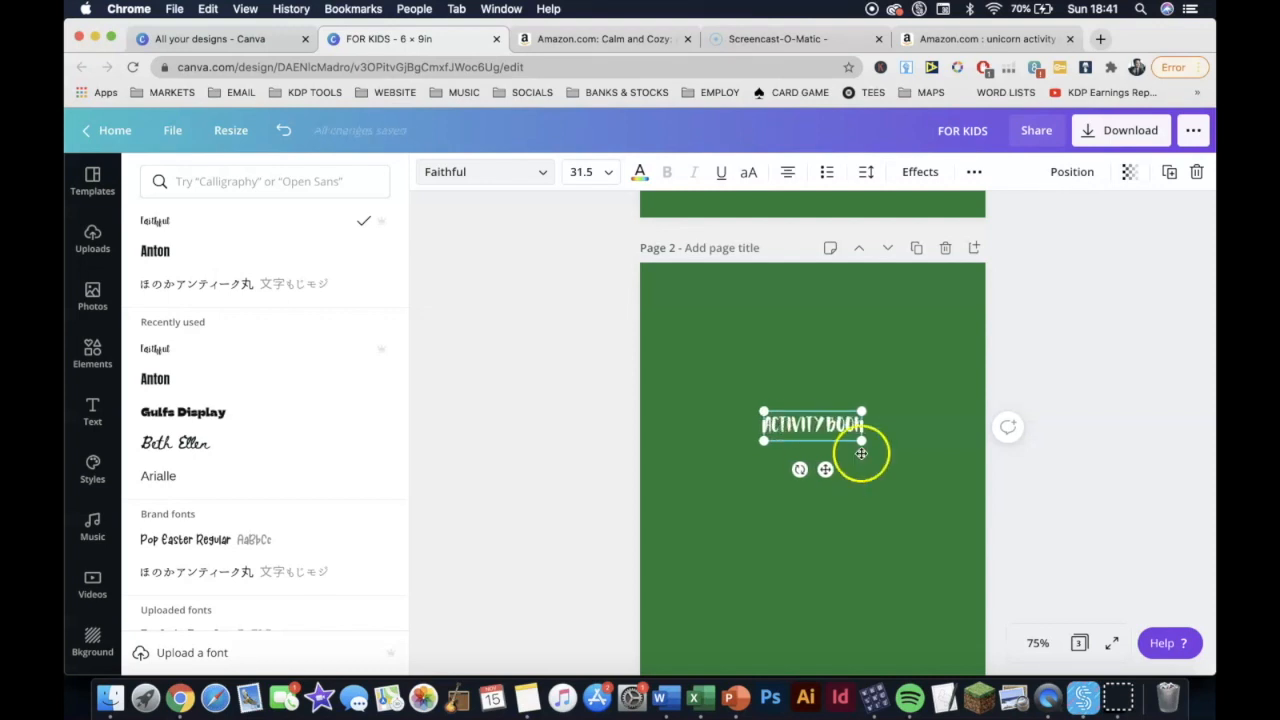
# Enlarge the ACTIVITY BOOK heading to font size 101 and centre it horizontally in the upper part of page 2
pyautogui.moveTo(859, 437); pyautogui.dragTo(1057, 606)
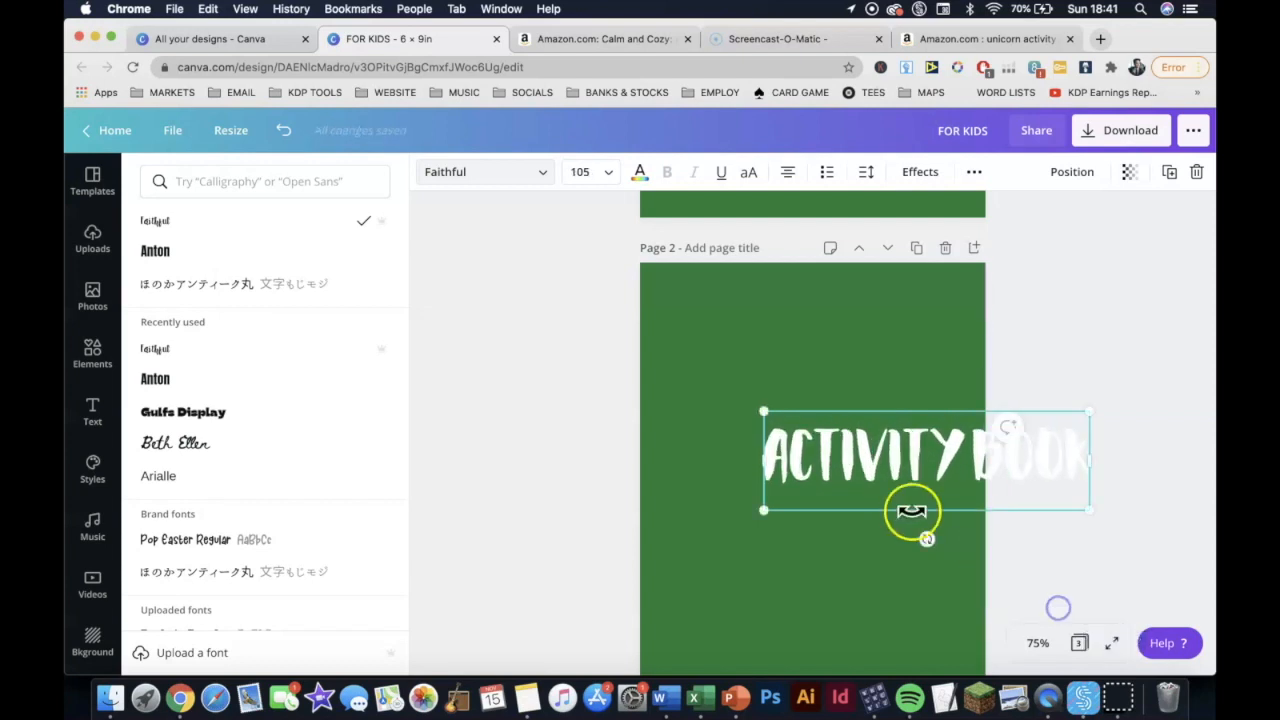
pyautogui.click(848, 468)
pyautogui.moveTo(850, 468); pyautogui.dragTo(786, 423)
pyautogui.click(769, 343)
pyautogui.click(937, 380)
pyautogui.click(876, 463)
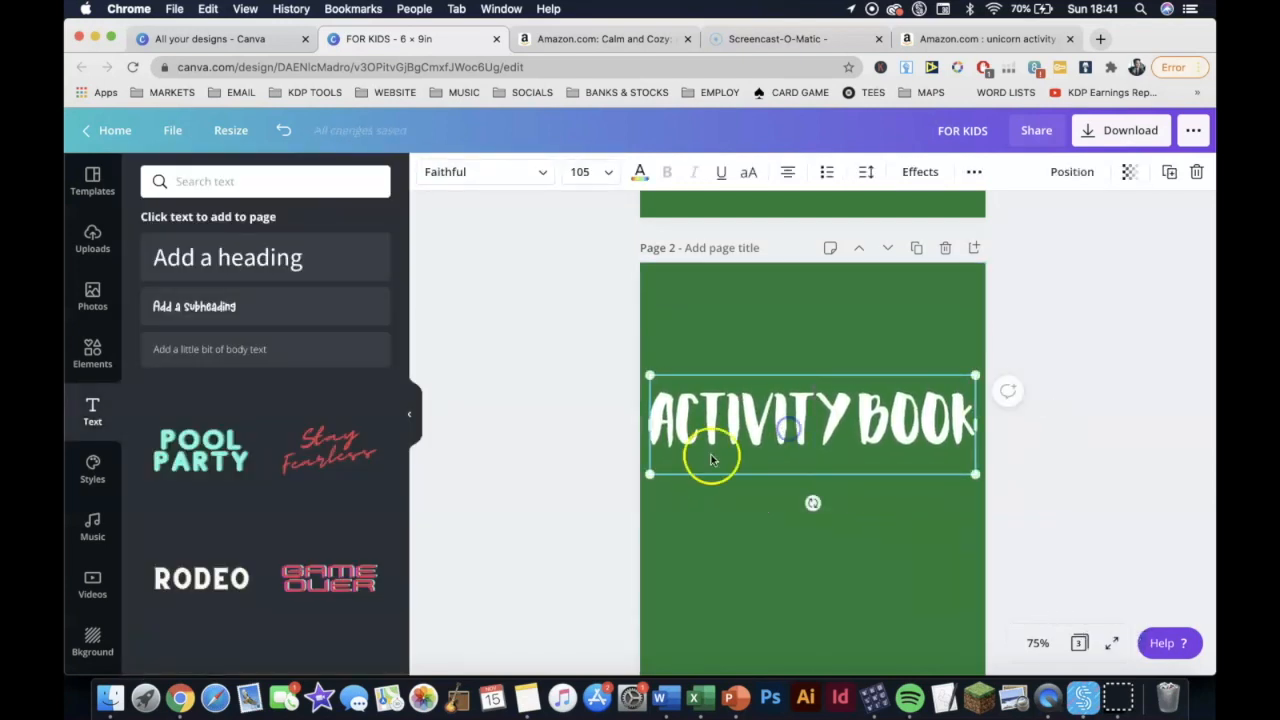
pyautogui.moveTo(655, 477)
pyautogui.mouseDown()
pyautogui.moveTo(651, 466)
pyautogui.moveTo(663, 468)
pyautogui.mouseUp()
pyautogui.click(805, 424)
pyautogui.click(800, 334)
pyautogui.moveTo(831, 404); pyautogui.dragTo(824, 397)
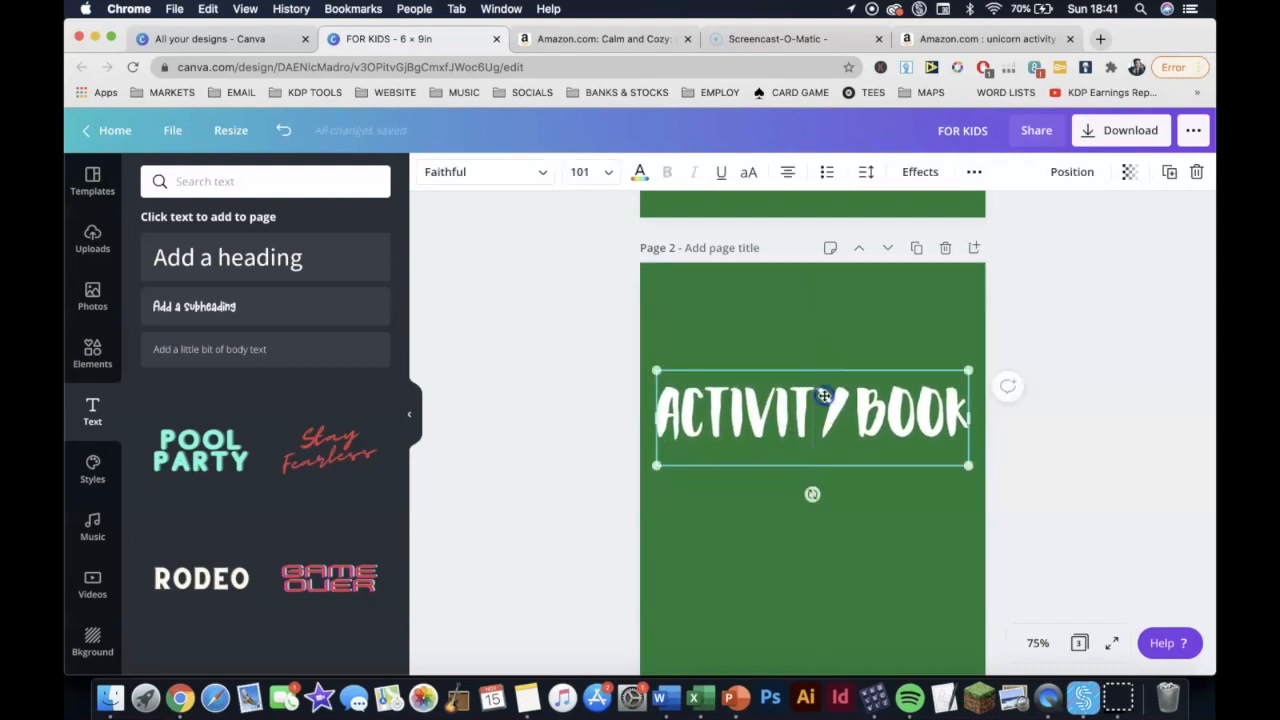
# Review the text effects available for the ACTIVITY BOOK heading, leaving none applied
pyautogui.click(918, 171)
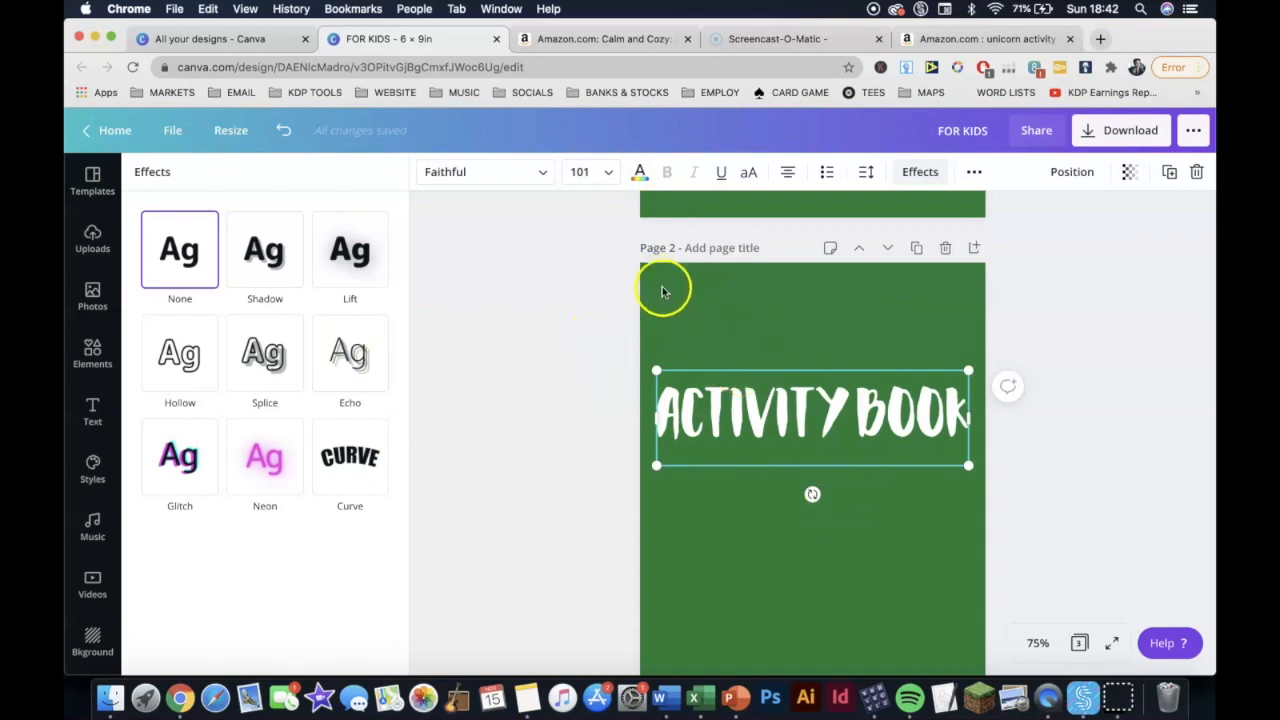
pyautogui.click(704, 325)
pyautogui.click(724, 328)
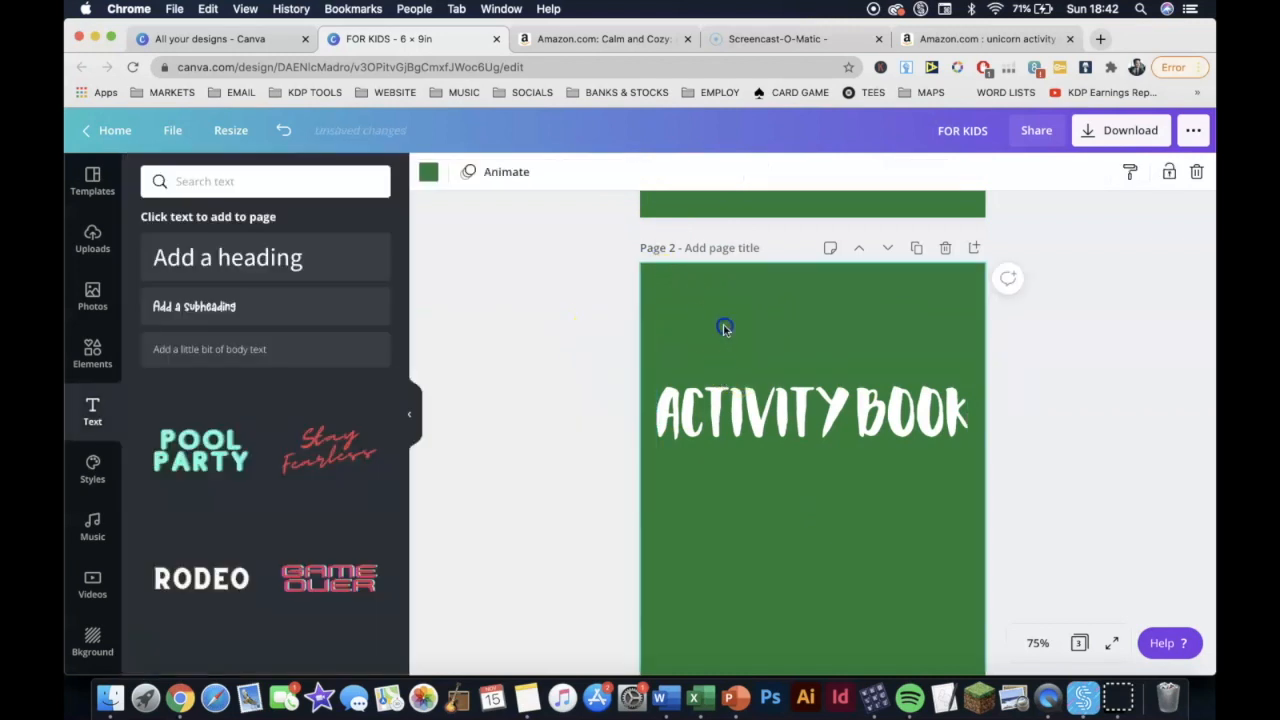
# Set the text colour of the ACTIVITY BOOK heading on page 2 to the document's black
pyautogui.click(766, 400)
pyautogui.scroll(2, 680, 300)
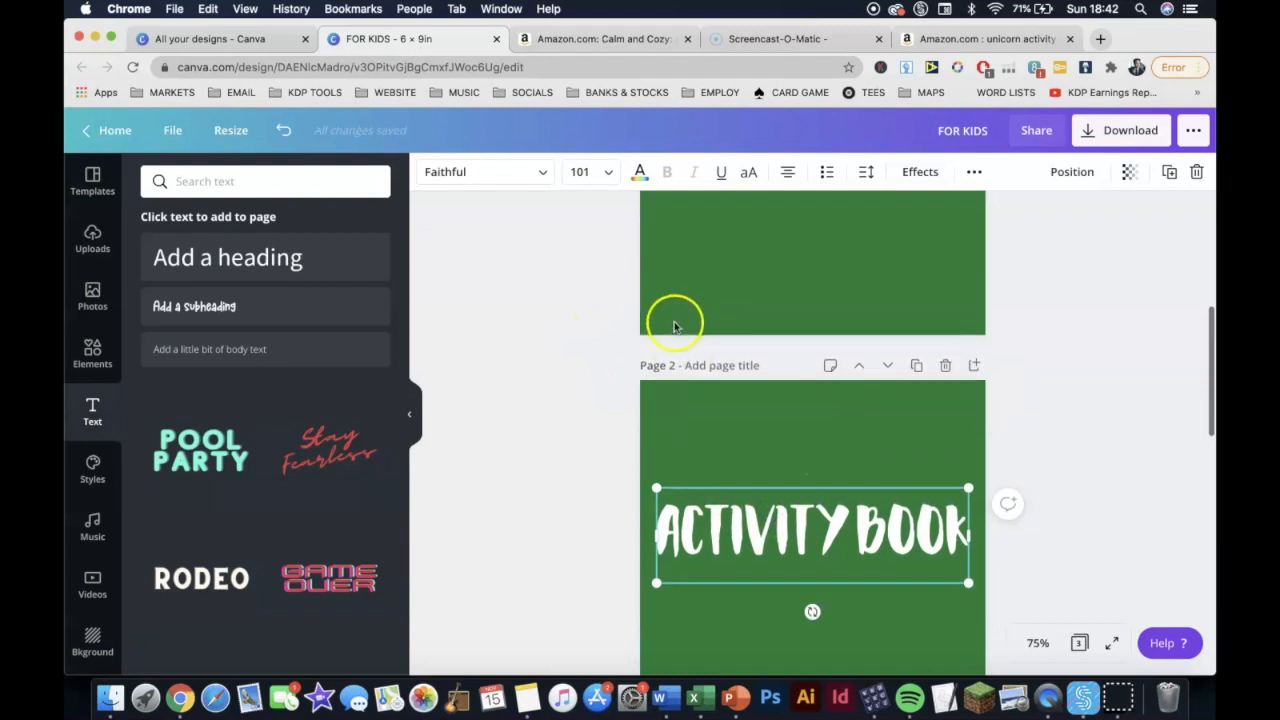
pyautogui.scroll(4, 676, 332)
pyautogui.scroll(-3, 676, 332)
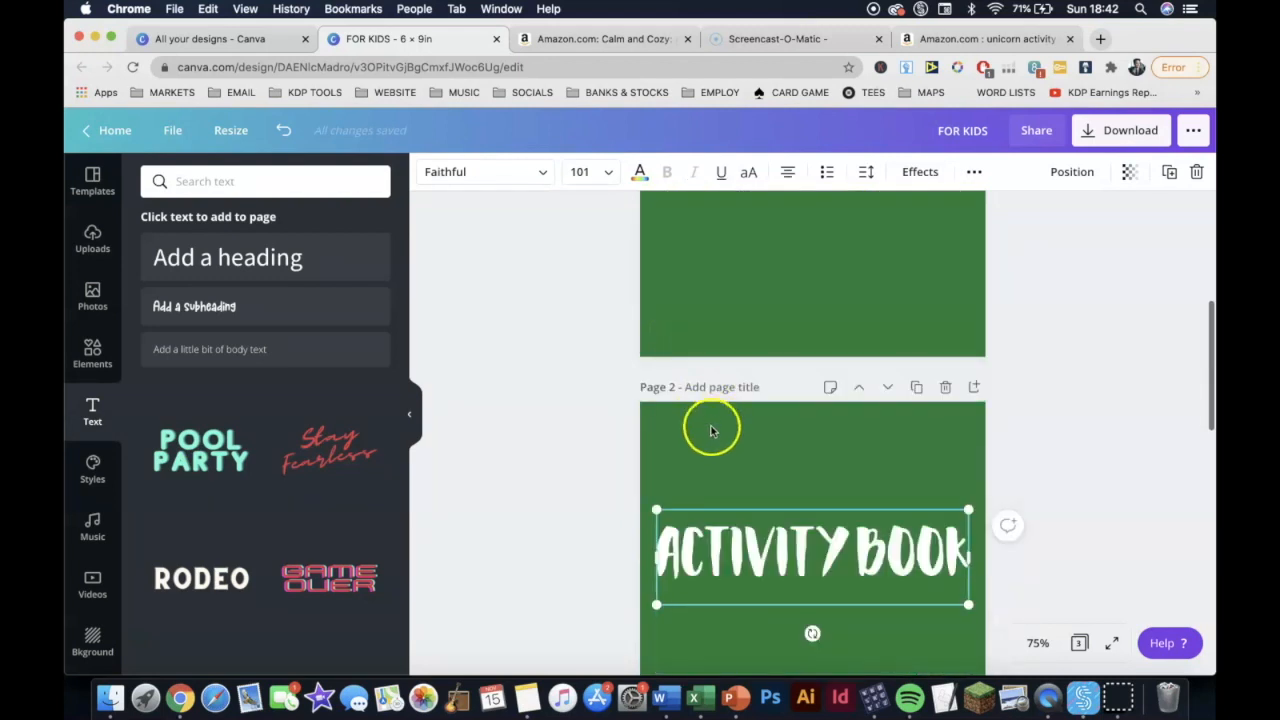
pyautogui.scroll(-2, 709, 423)
pyautogui.scroll(8, 669, 320)
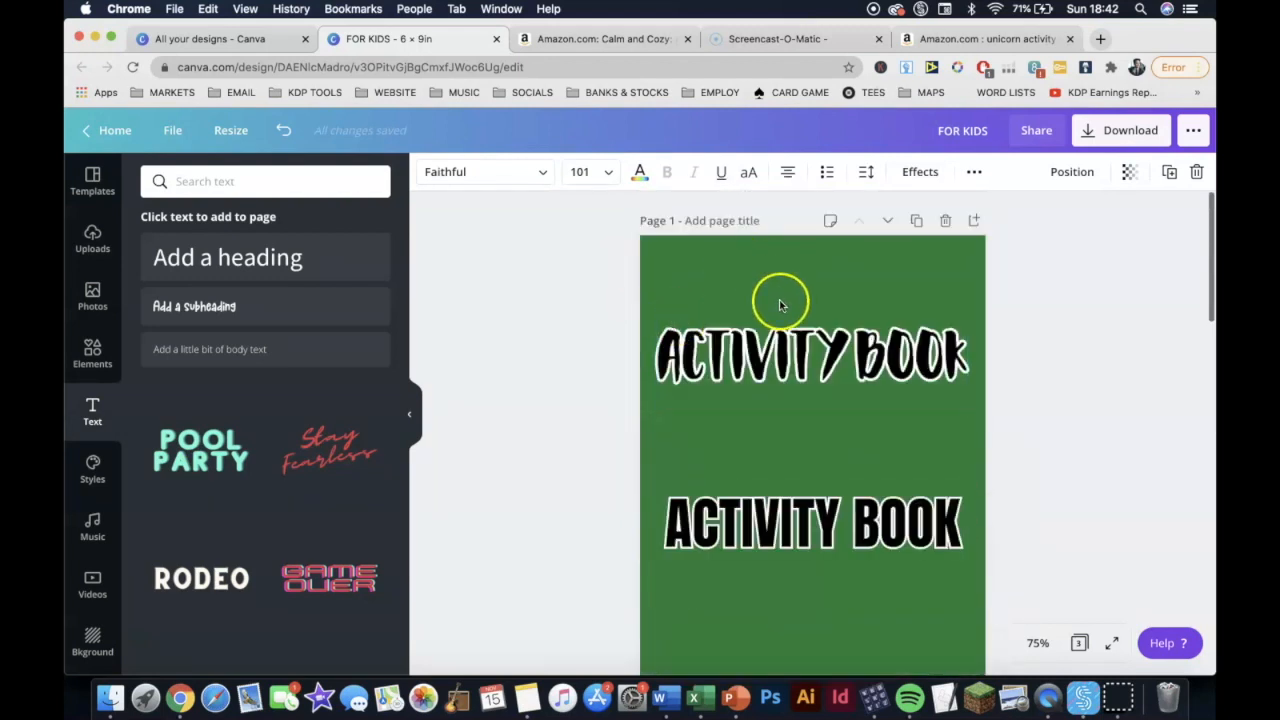
pyautogui.scroll(-5, 774, 366)
pyautogui.click(640, 172)
pyautogui.click(157, 331)
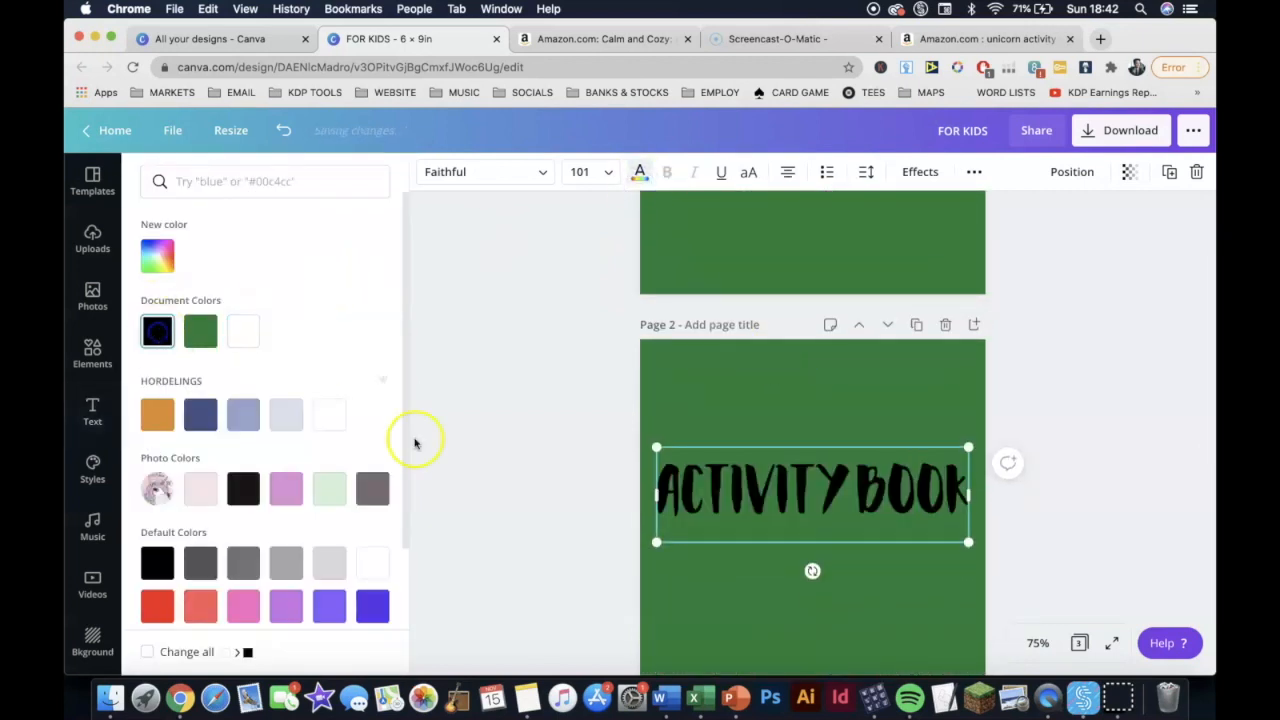
pyautogui.scroll(-2, 634, 417)
pyautogui.click(733, 543)
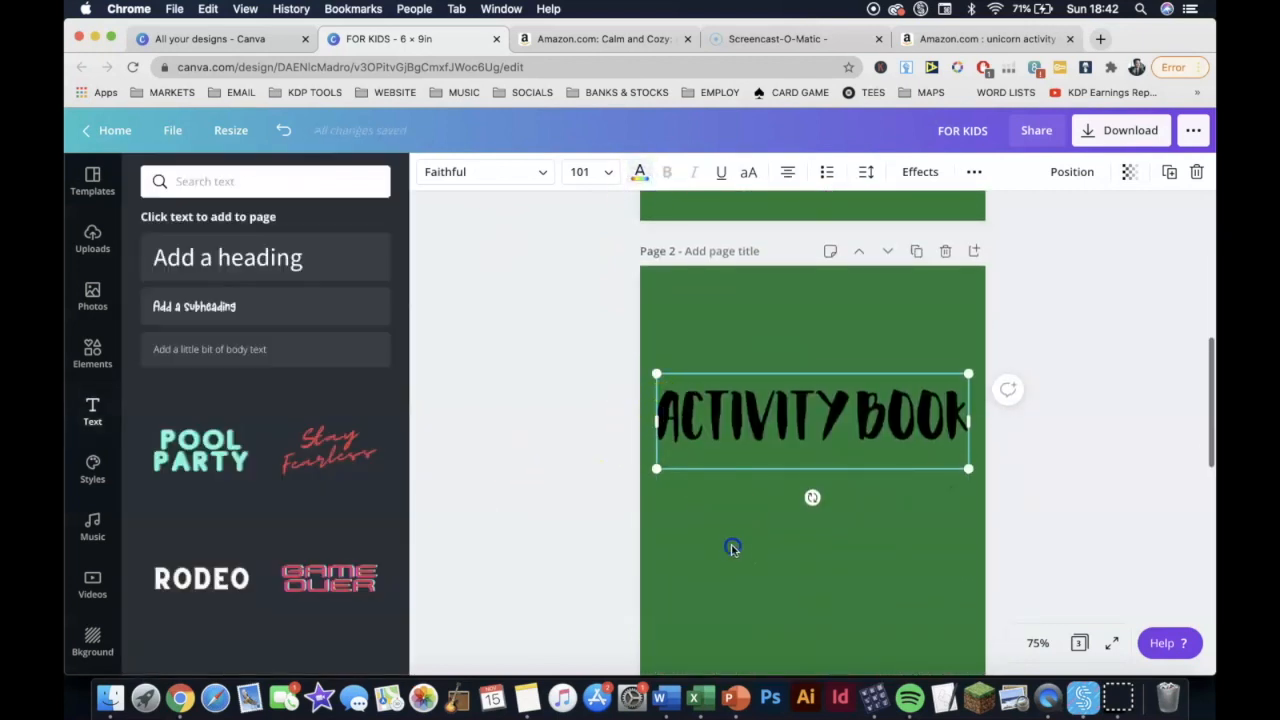
pyautogui.click(784, 530)
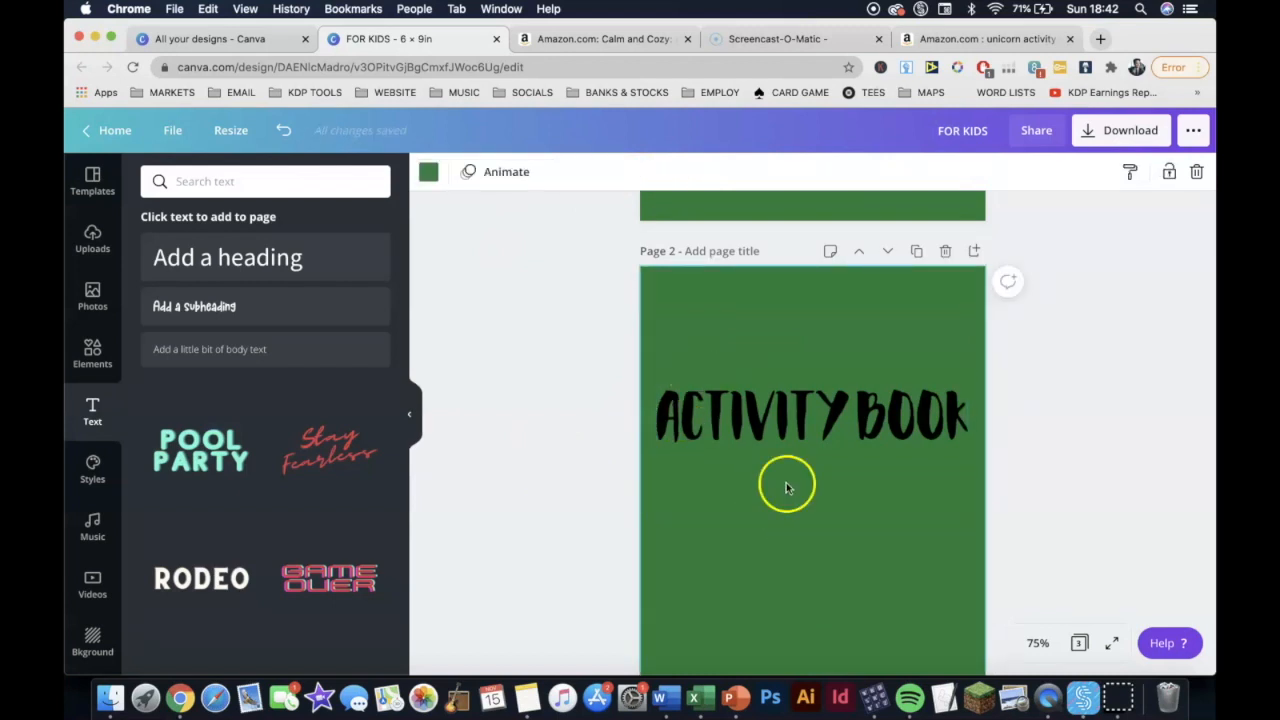
# Duplicate the black ACTIVITY BOOK heading on page 2 and align the copy exactly over the original
pyautogui.click(824, 448)
pyautogui.moveTo(825, 448)
pyautogui.mouseDown()
pyautogui.moveTo(840, 451)
pyautogui.moveTo(835, 438)
pyautogui.mouseUp()
pyautogui.click(780, 300)
pyautogui.click(802, 437)
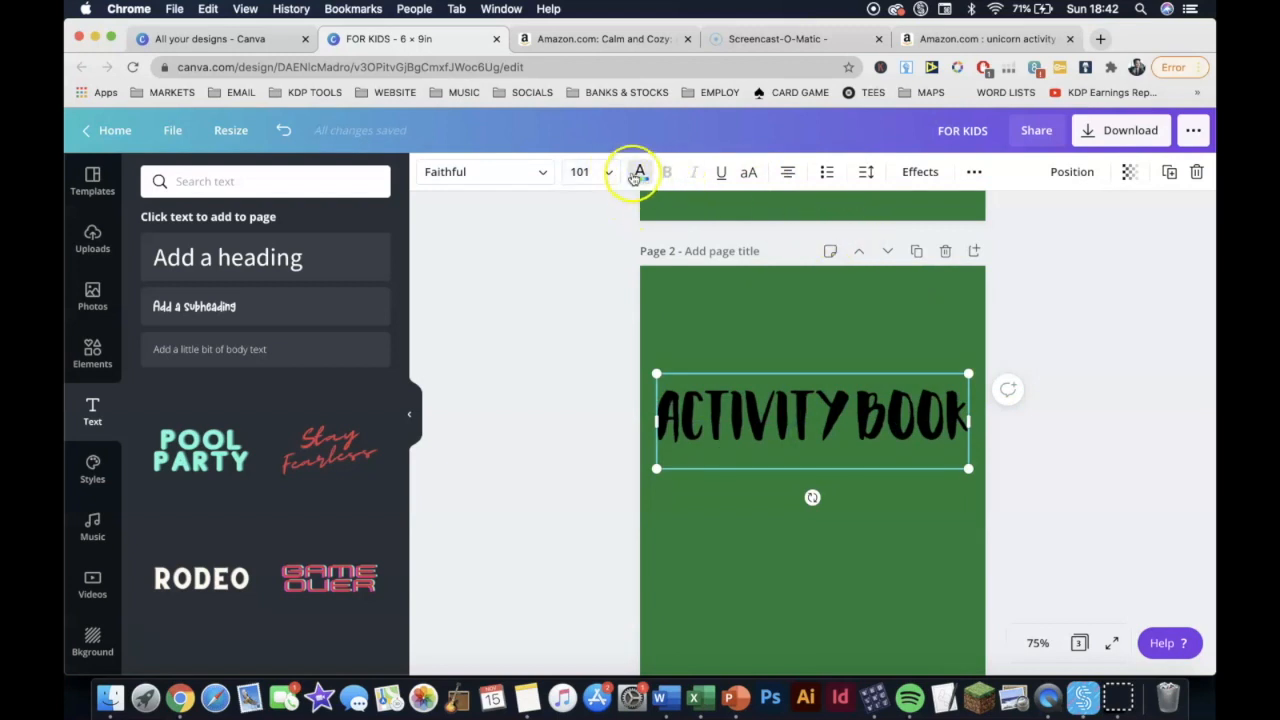
# Set the text colour of the upper ACTIVITY BOOK copy to the document's white
pyautogui.scroll(5, 726, 335)
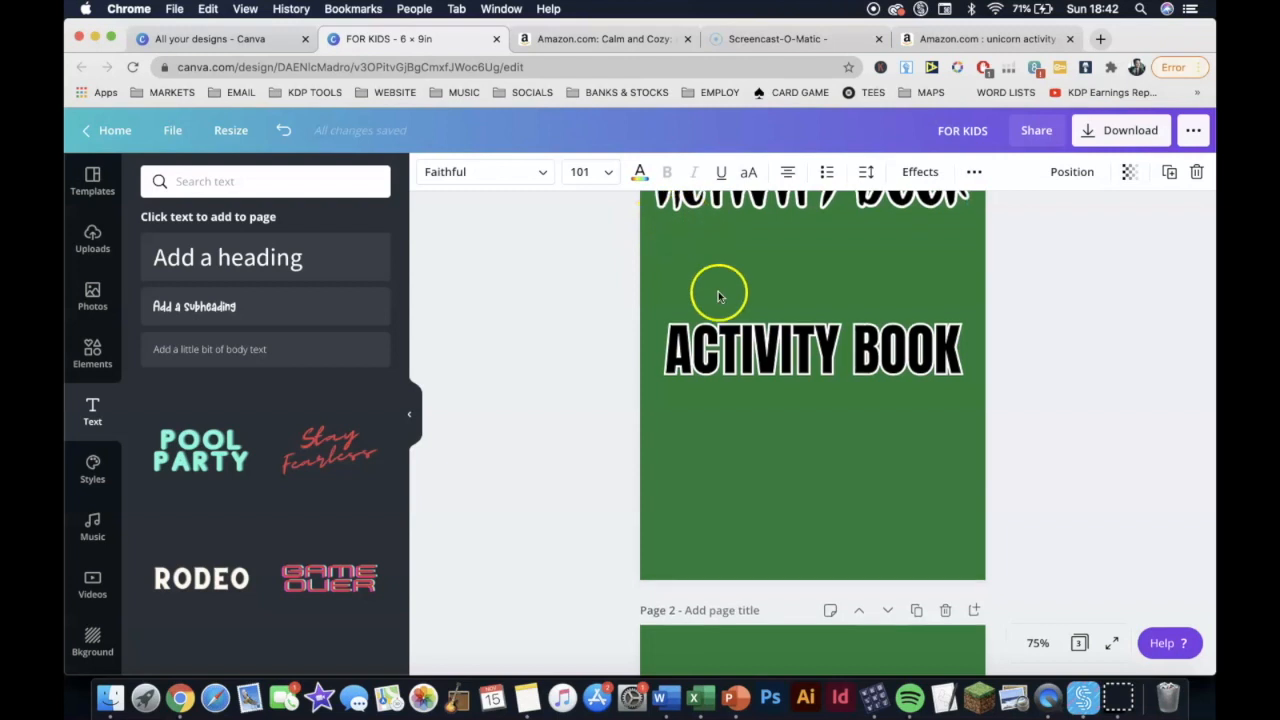
pyautogui.scroll(-5, 797, 457)
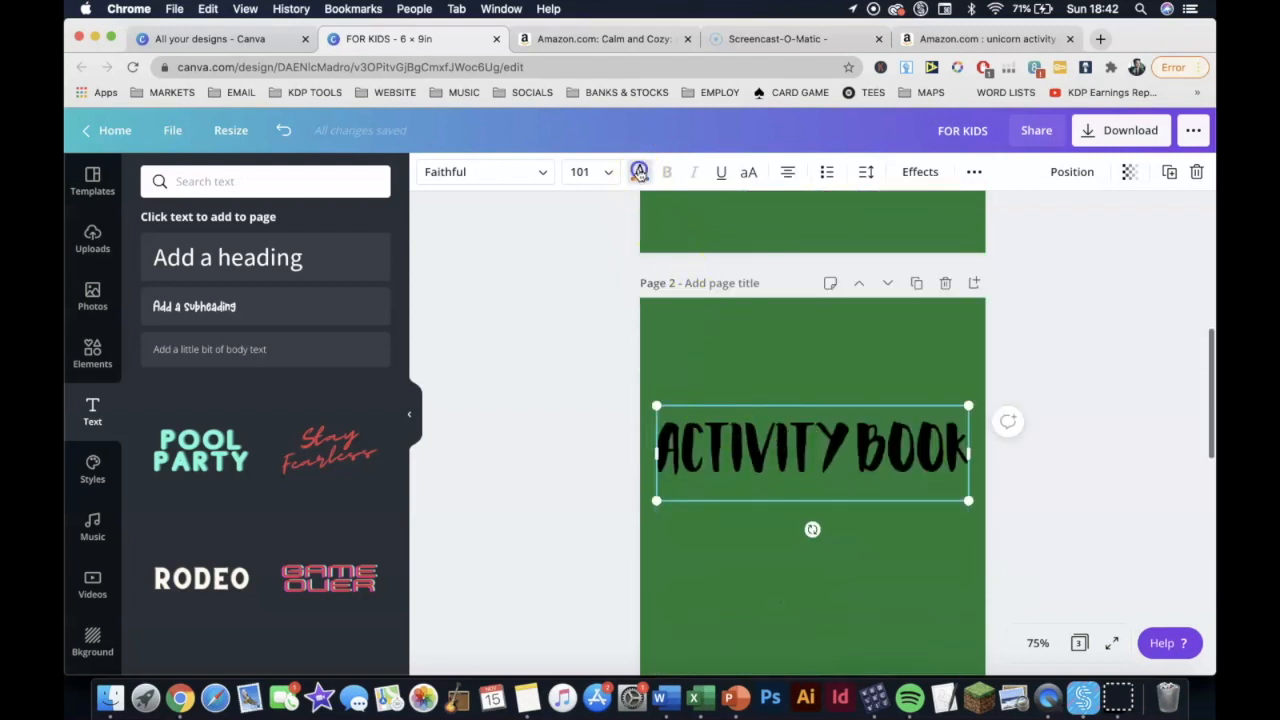
pyautogui.click(640, 172)
pyautogui.click(246, 331)
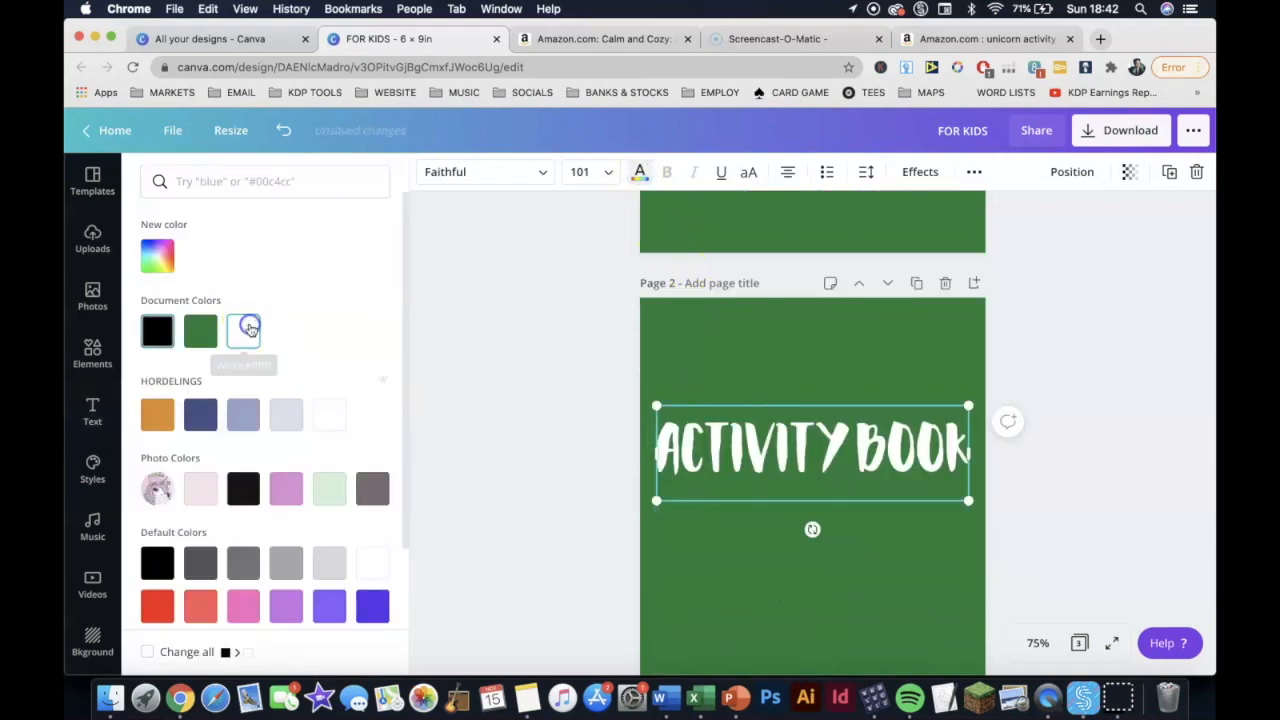
# Apply the Hollow effect to the white ACTIVITY BOOK copy with thickness 100
pyautogui.scroll(-2, 900, 380)
pyautogui.click(920, 172)
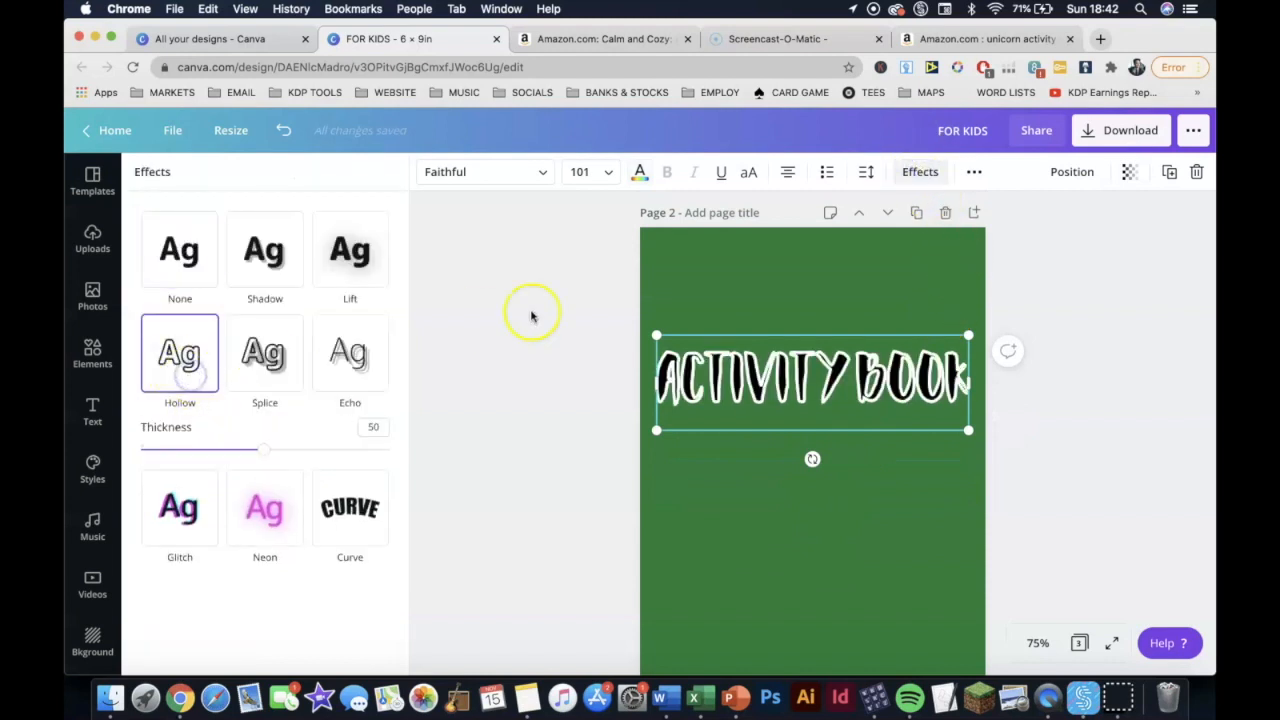
pyautogui.moveTo(264, 451); pyautogui.dragTo(373, 452)
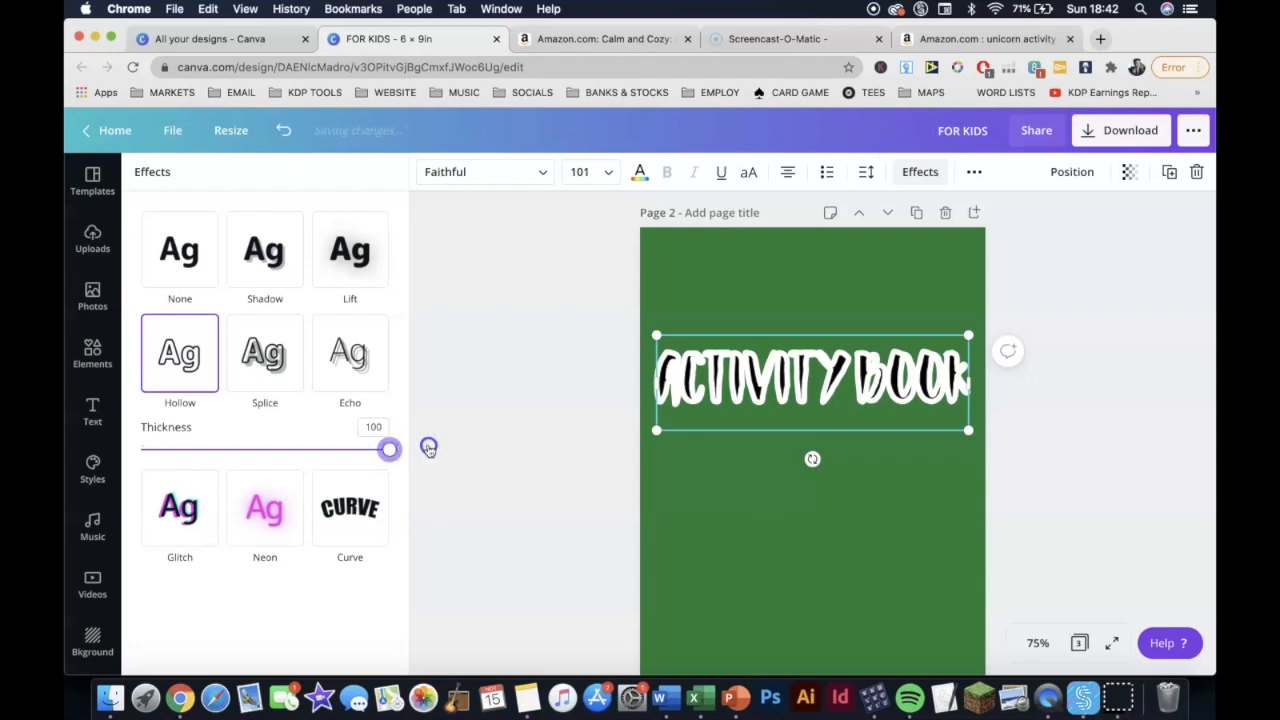
# Send the white hollow copy backward behind the black ACTIVITY BOOK heading
pyautogui.click(1072, 172)
pyautogui.click(1046, 220)
pyautogui.click(795, 513)
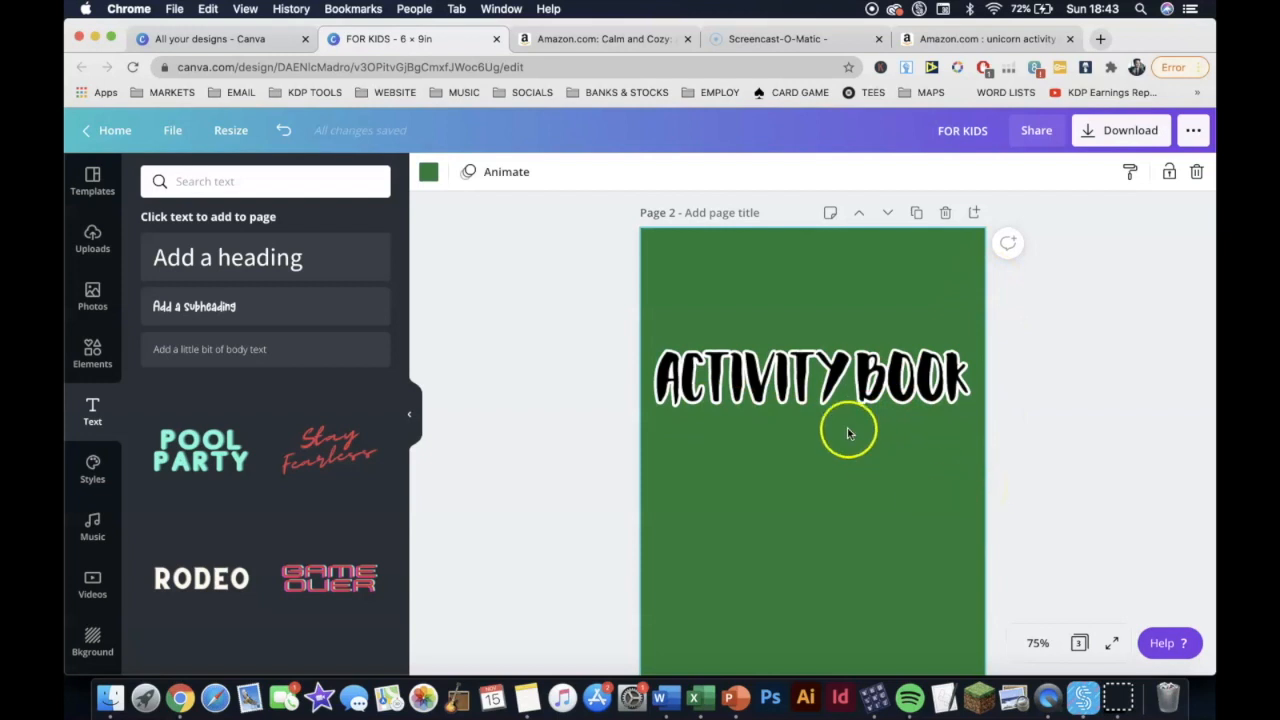
# Select both ACTIVITY BOOK layers together and move them slightly lower on the page, keeping them aligned
pyautogui.click(658, 356)
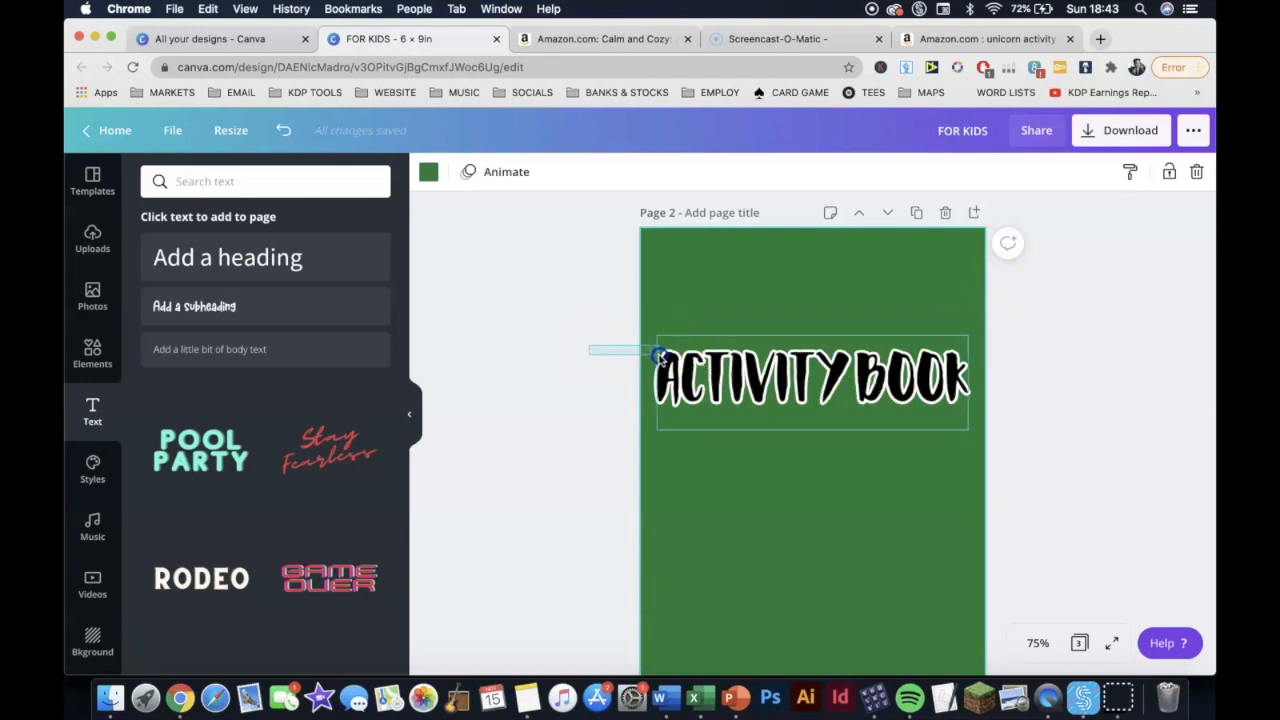
pyautogui.click(599, 355)
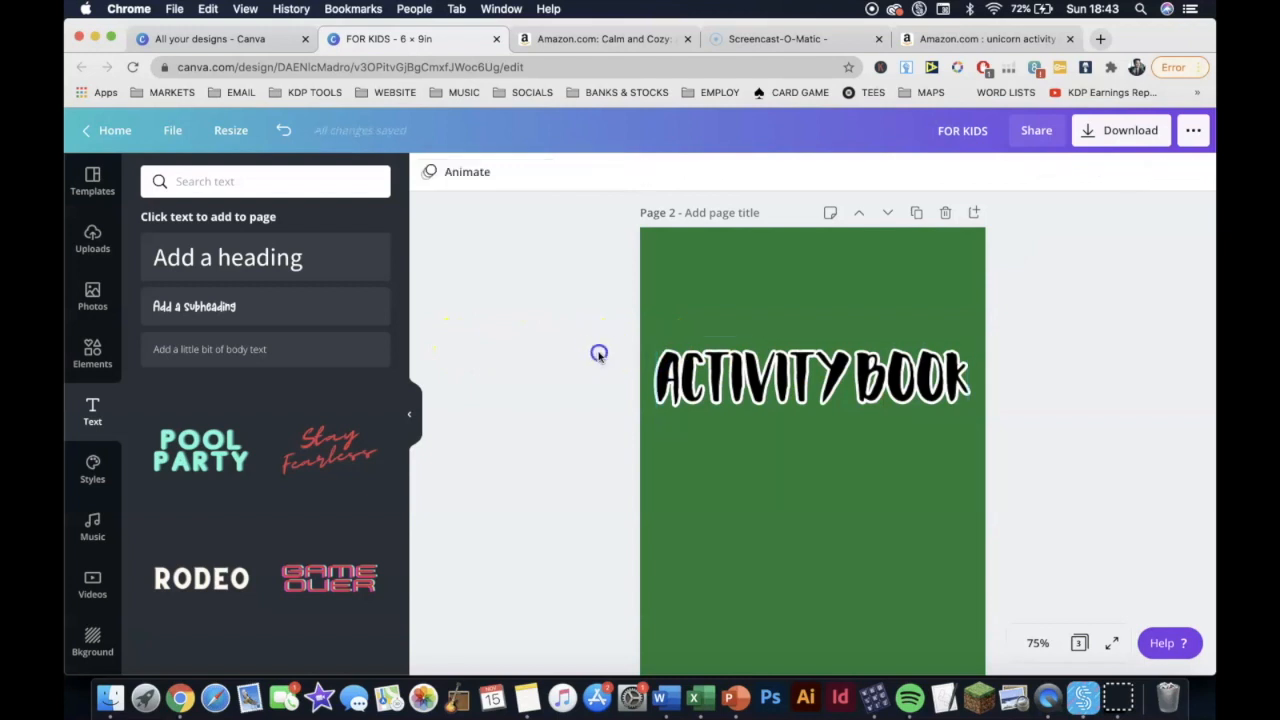
pyautogui.click(702, 380)
pyautogui.moveTo(763, 383); pyautogui.dragTo(762, 410)
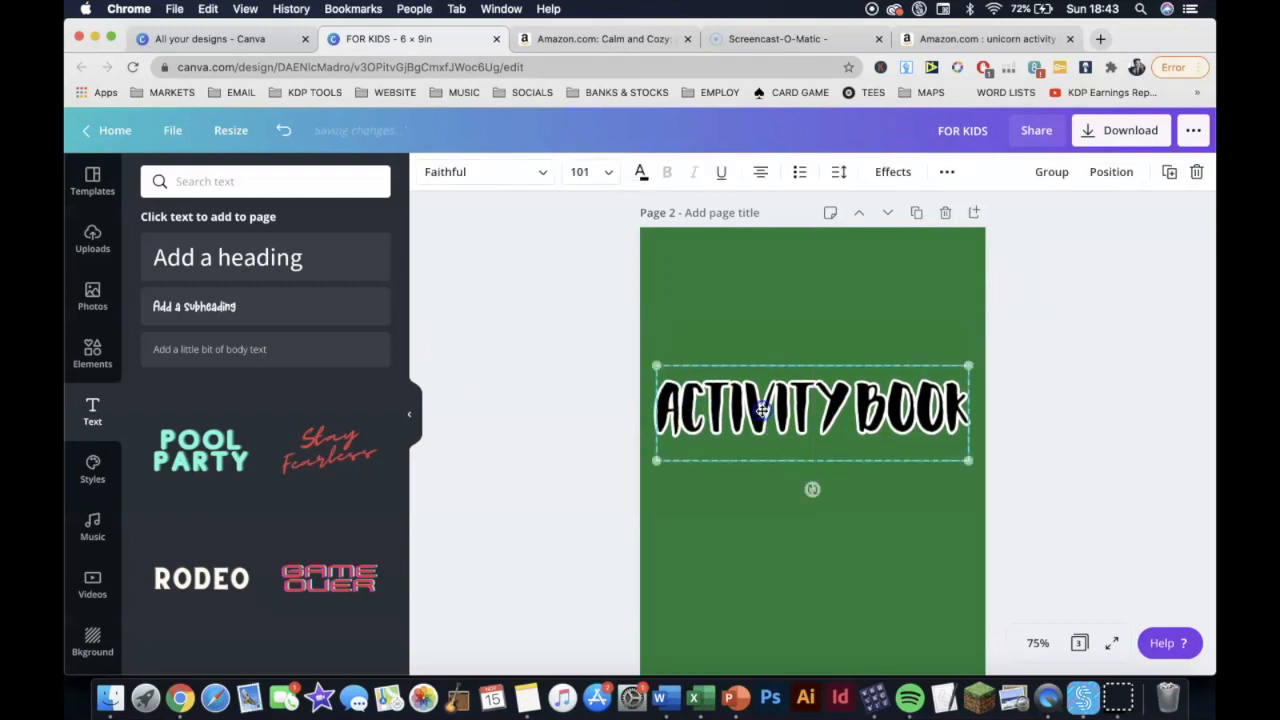
pyautogui.click(832, 298)
pyautogui.click(826, 423)
pyautogui.click(1053, 180)
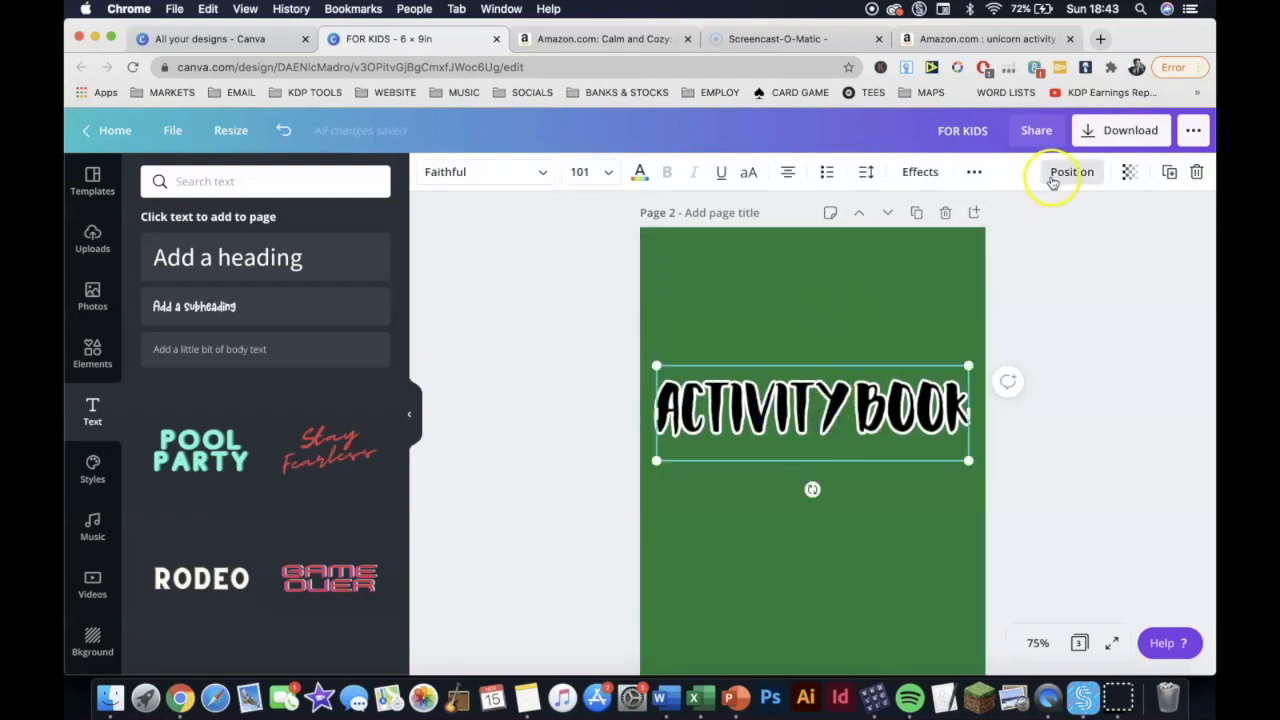
pyautogui.click(1069, 173)
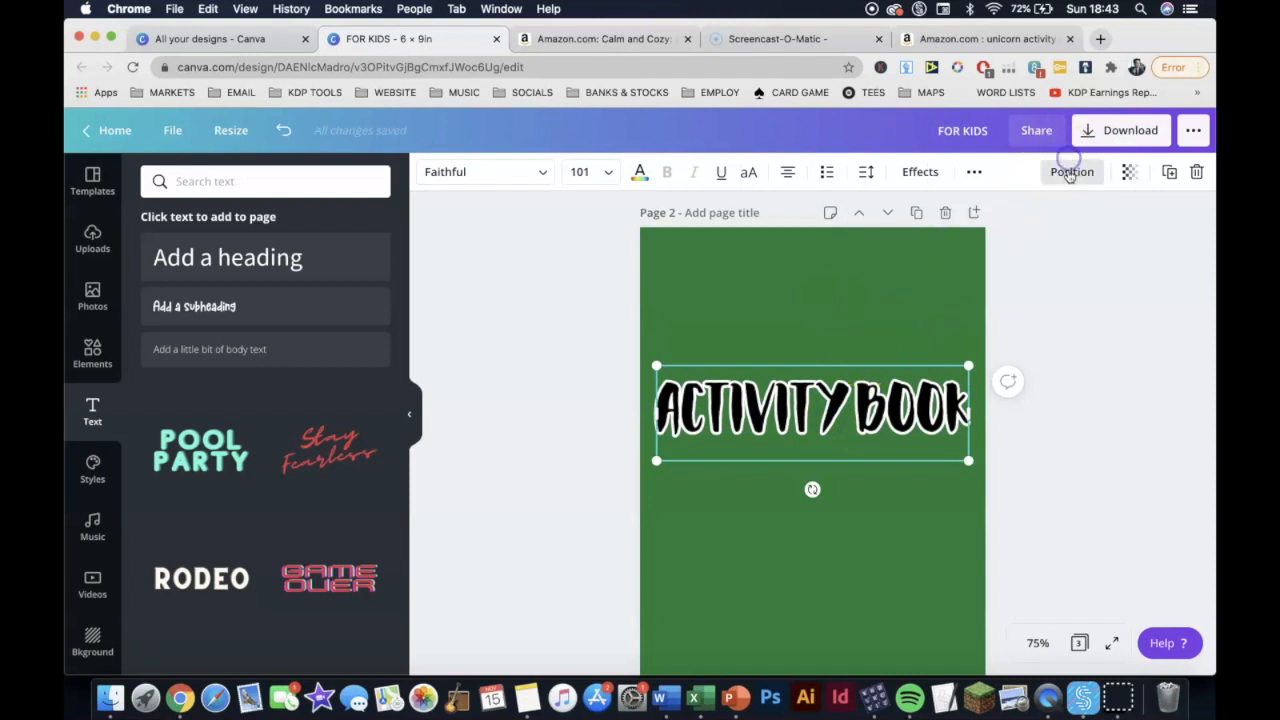
pyautogui.click(897, 364)
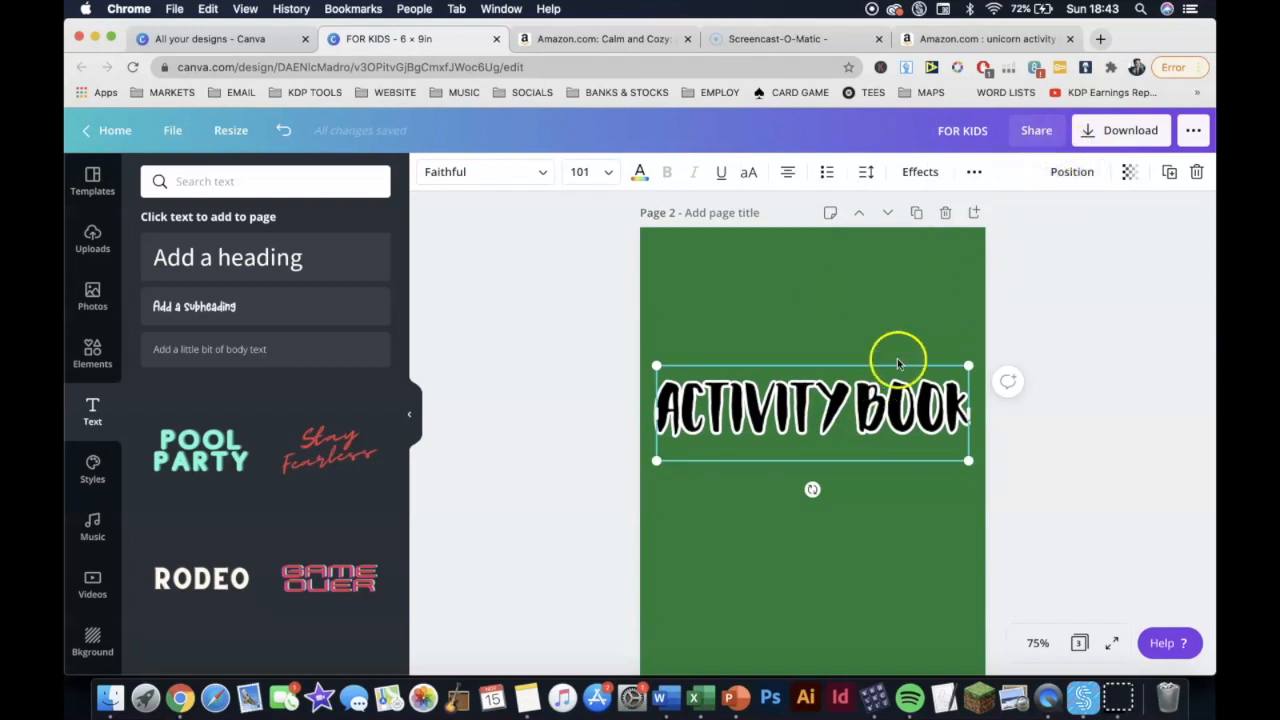
pyautogui.click(600, 344)
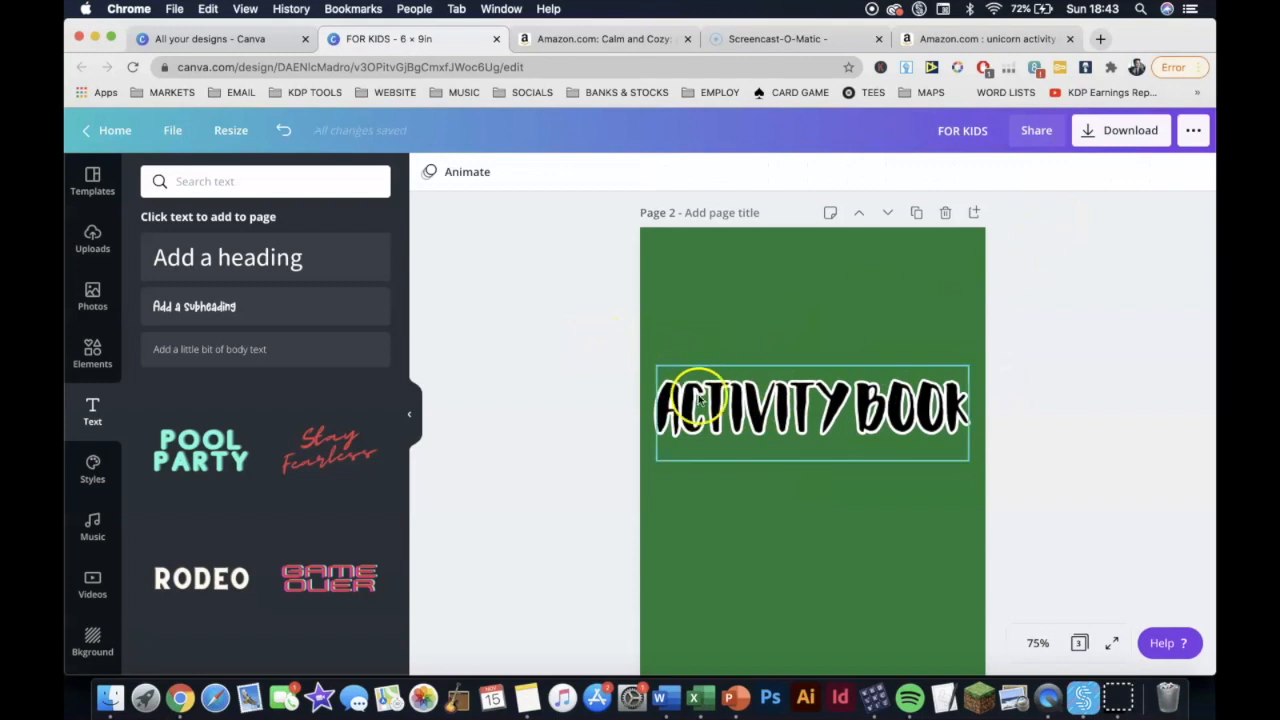
# Send the black heading backward behind the white hollow copy, and move the white copy up above the black heading
pyautogui.click(858, 393)
pyautogui.click(1075, 171)
pyautogui.click(1029, 216)
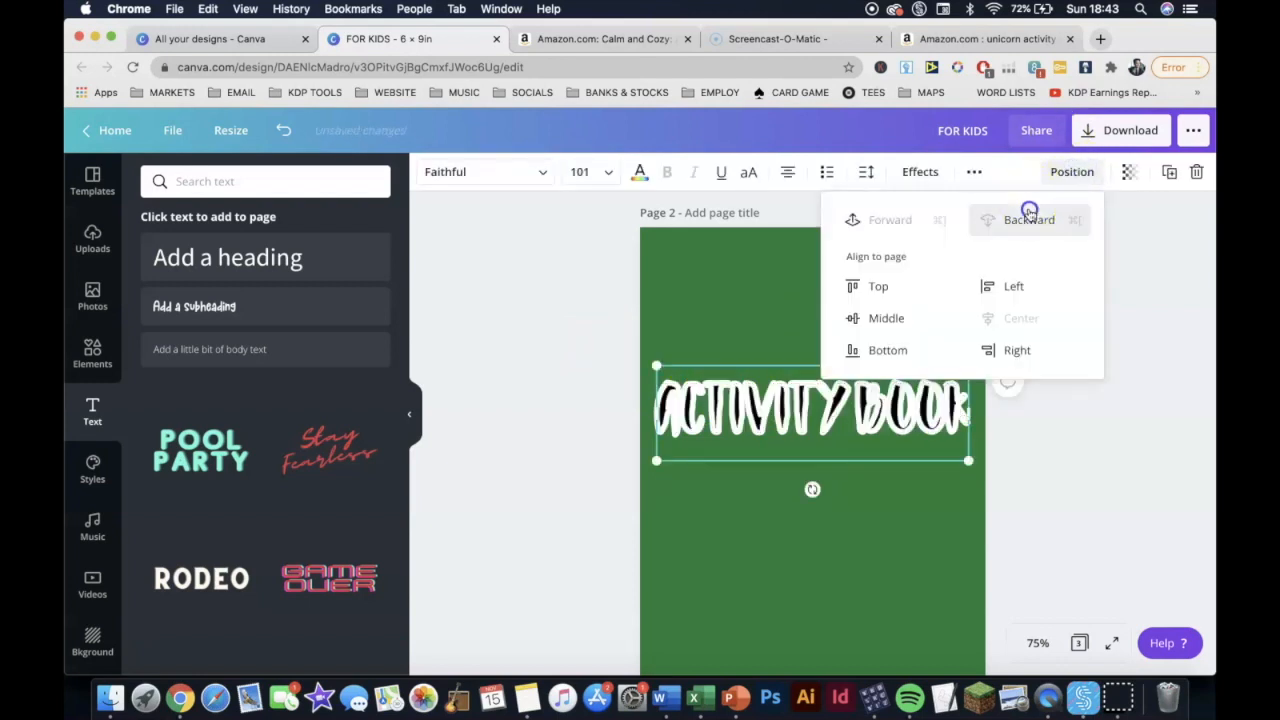
pyautogui.click(1131, 277)
pyautogui.moveTo(908, 398); pyautogui.dragTo(898, 316)
# Duplicate the black ACTIVITY BOOK heading and place the copy directly below it, horizontally centred
pyautogui.click(878, 400)
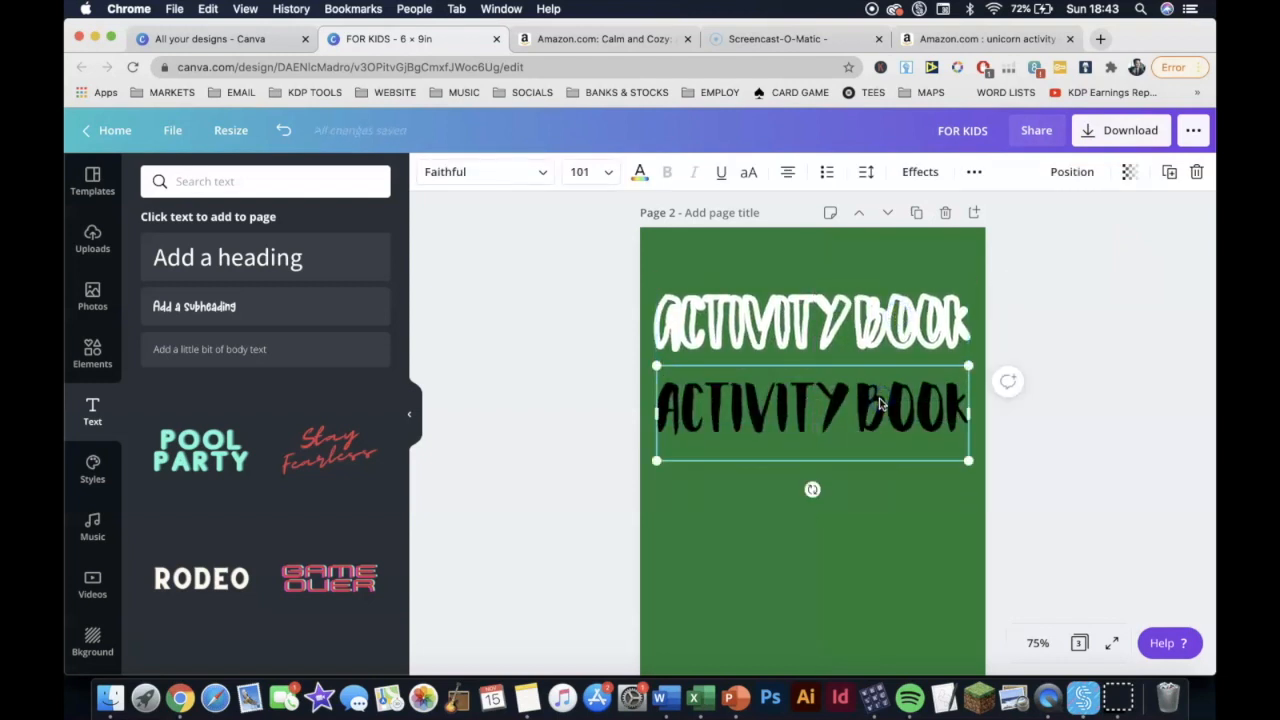
pyautogui.press('super+d')
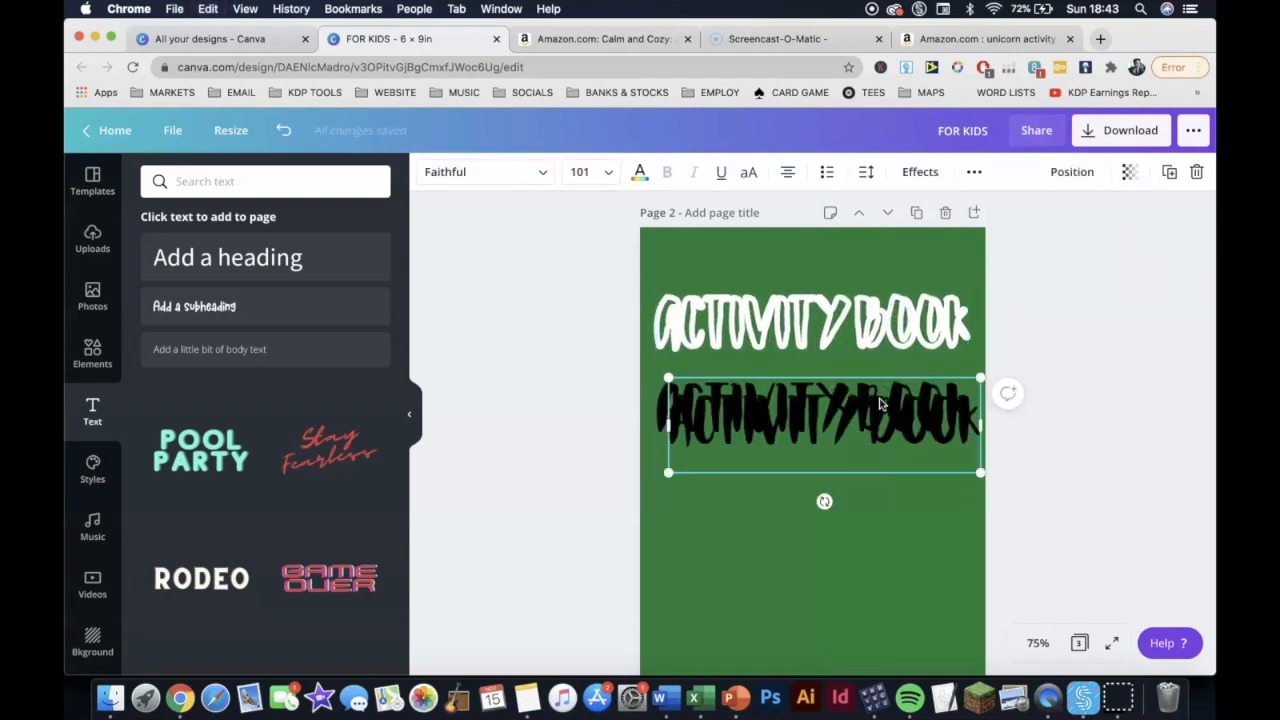
pyautogui.moveTo(872, 403); pyautogui.dragTo(863, 454)
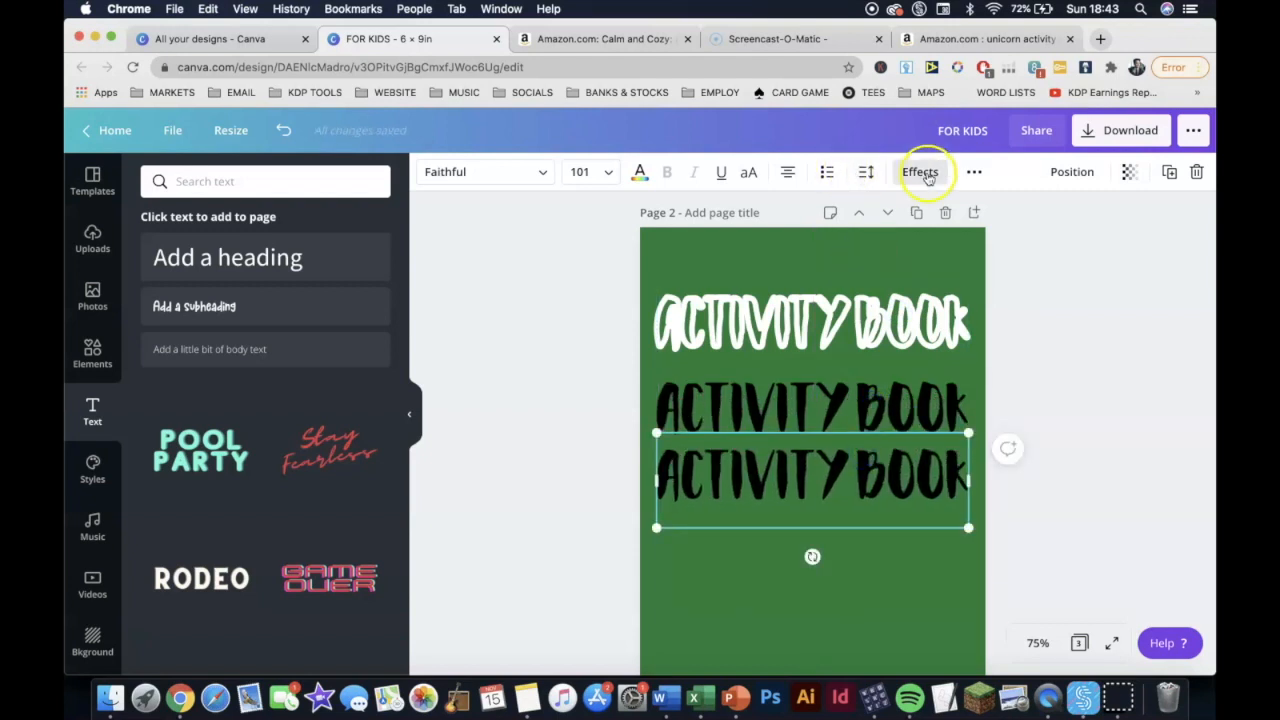
# Apply the Shadow effect to the lower black copy with an offset of 75
pyautogui.click(920, 171)
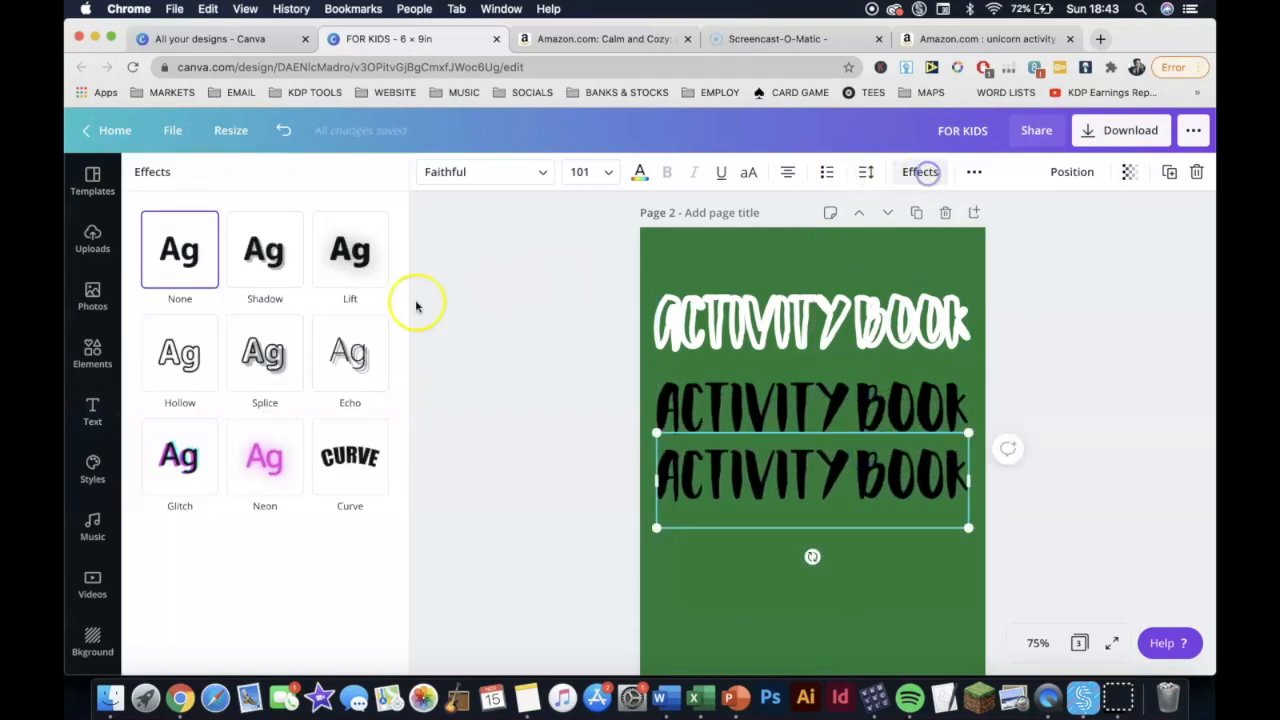
pyautogui.click(293, 263)
pyautogui.click(261, 350)
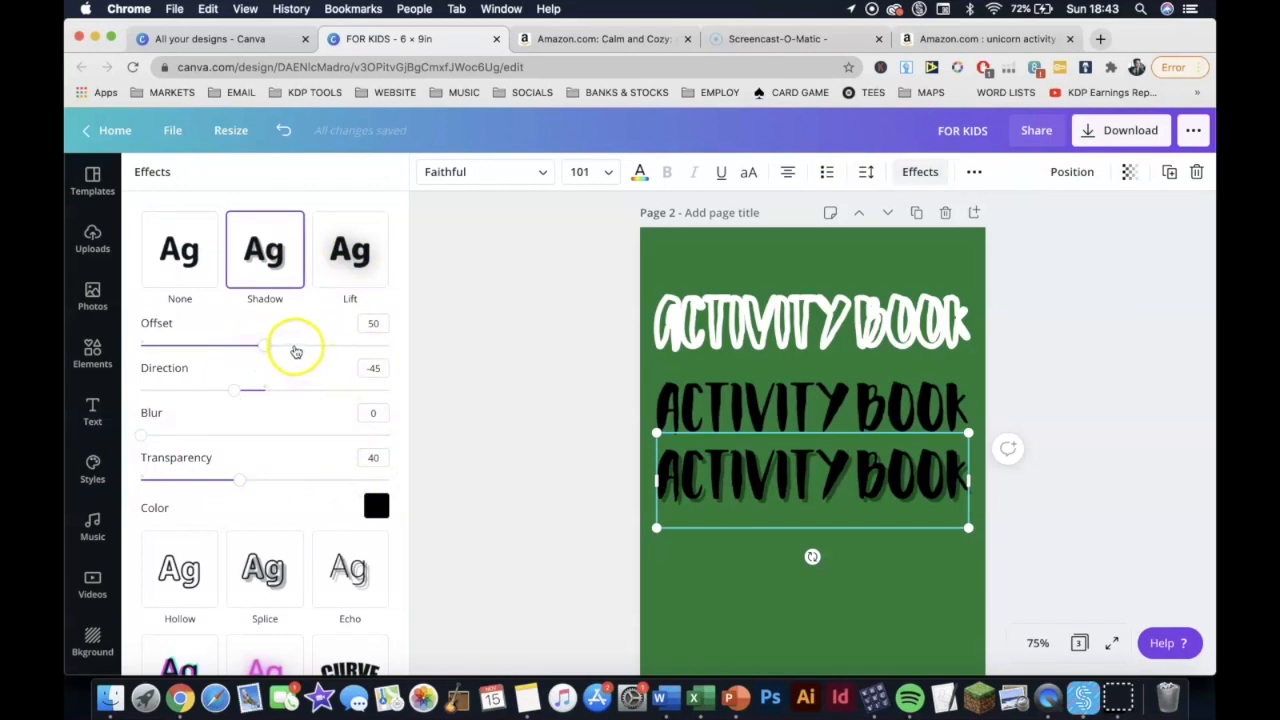
pyautogui.click(373, 325)
pyautogui.write('75')
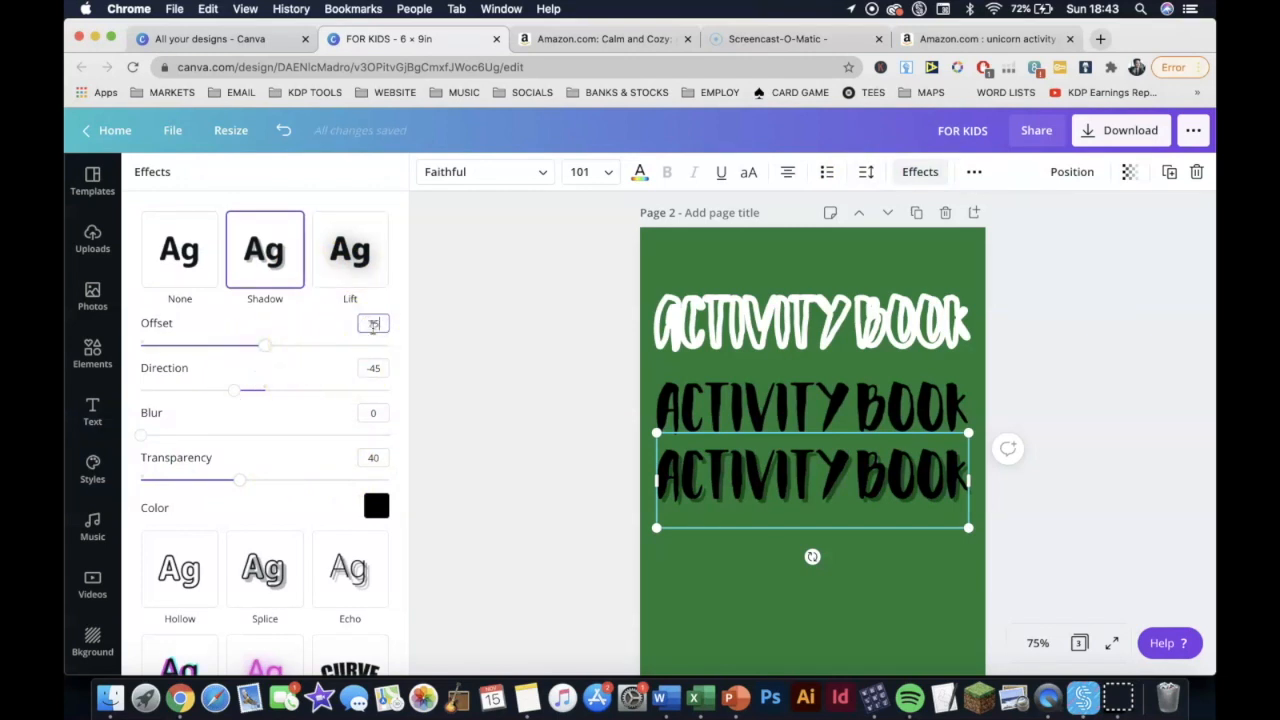
# Align the shadowed copy over the plain black heading and send it backward behind that heading
pyautogui.moveTo(807, 458); pyautogui.dragTo(804, 397)
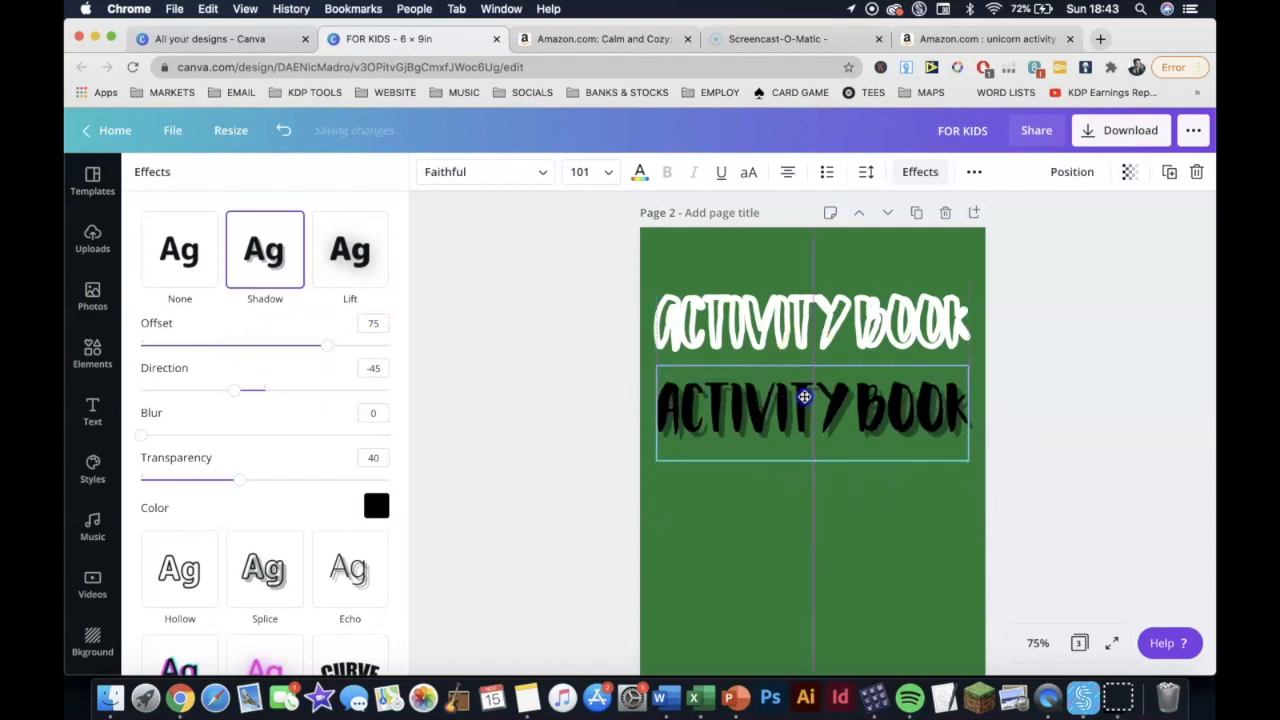
pyautogui.click(1052, 165)
pyautogui.click(990, 224)
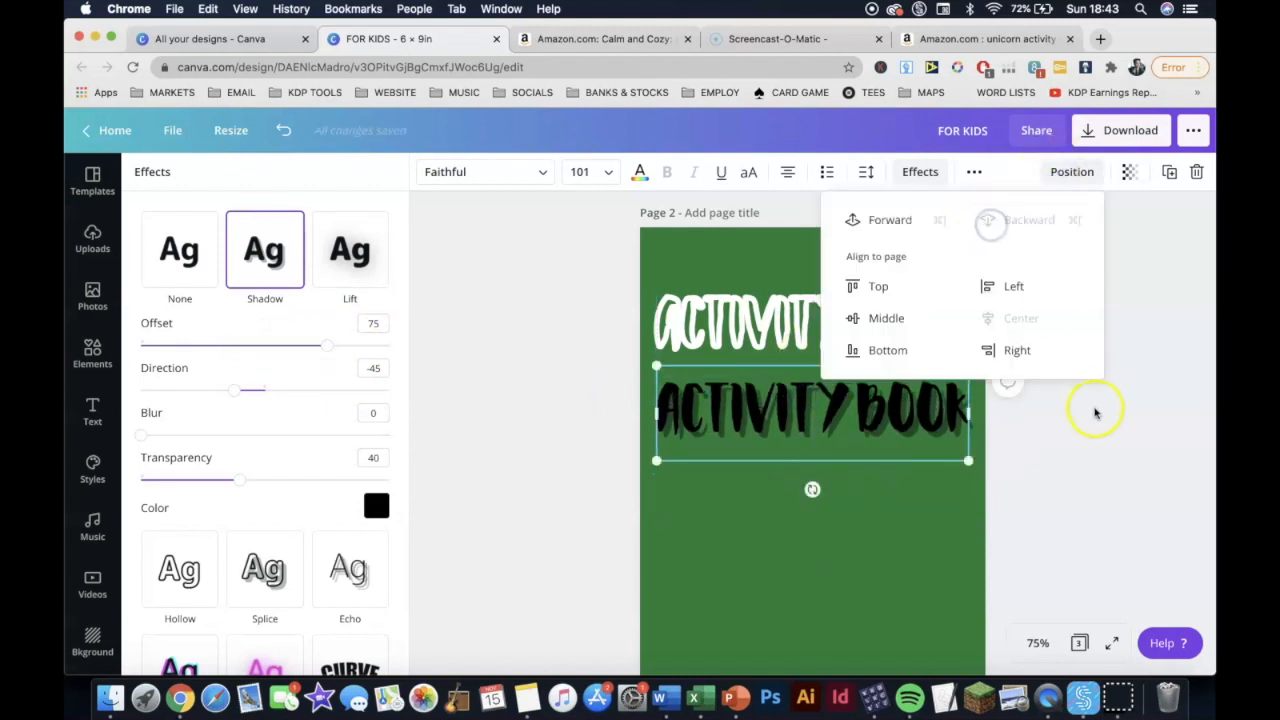
pyautogui.click(1095, 413)
# Move the white hollow copy down onto the black headings and send it backward behind the plain black heading
pyautogui.moveTo(908, 346); pyautogui.dragTo(910, 430)
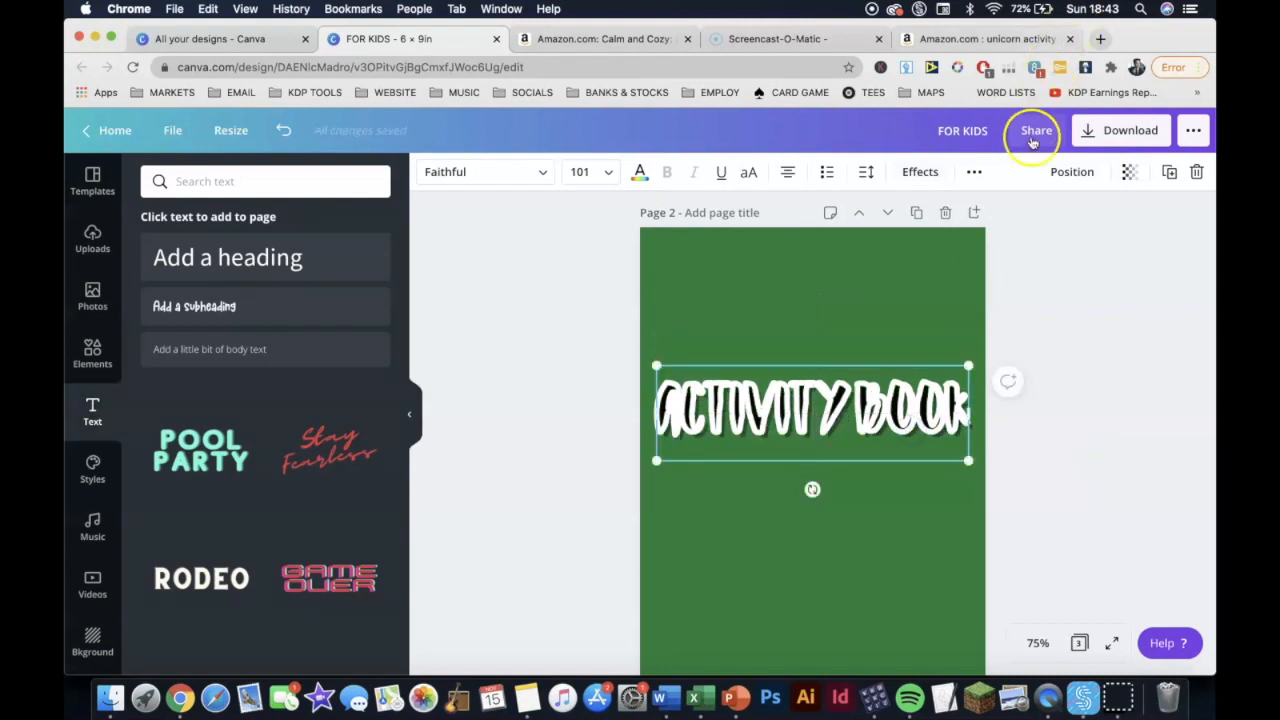
pyautogui.click(1072, 171)
pyautogui.click(1028, 216)
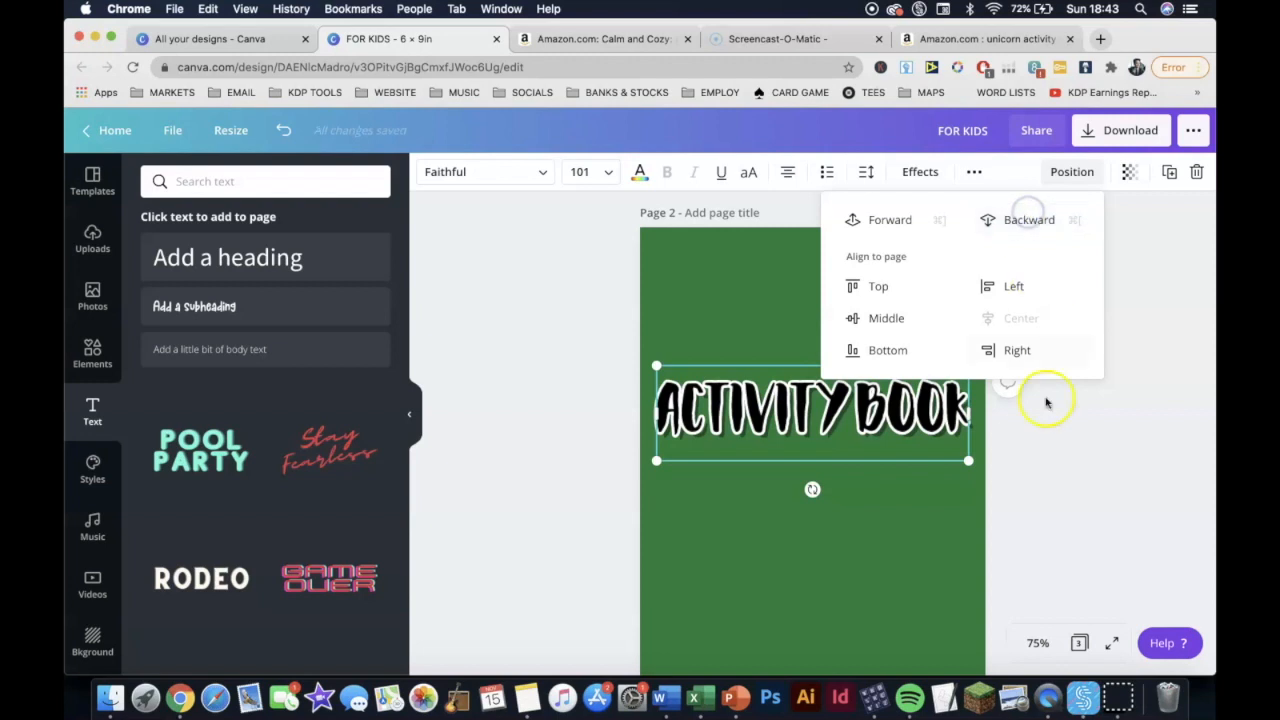
pyautogui.click(1066, 477)
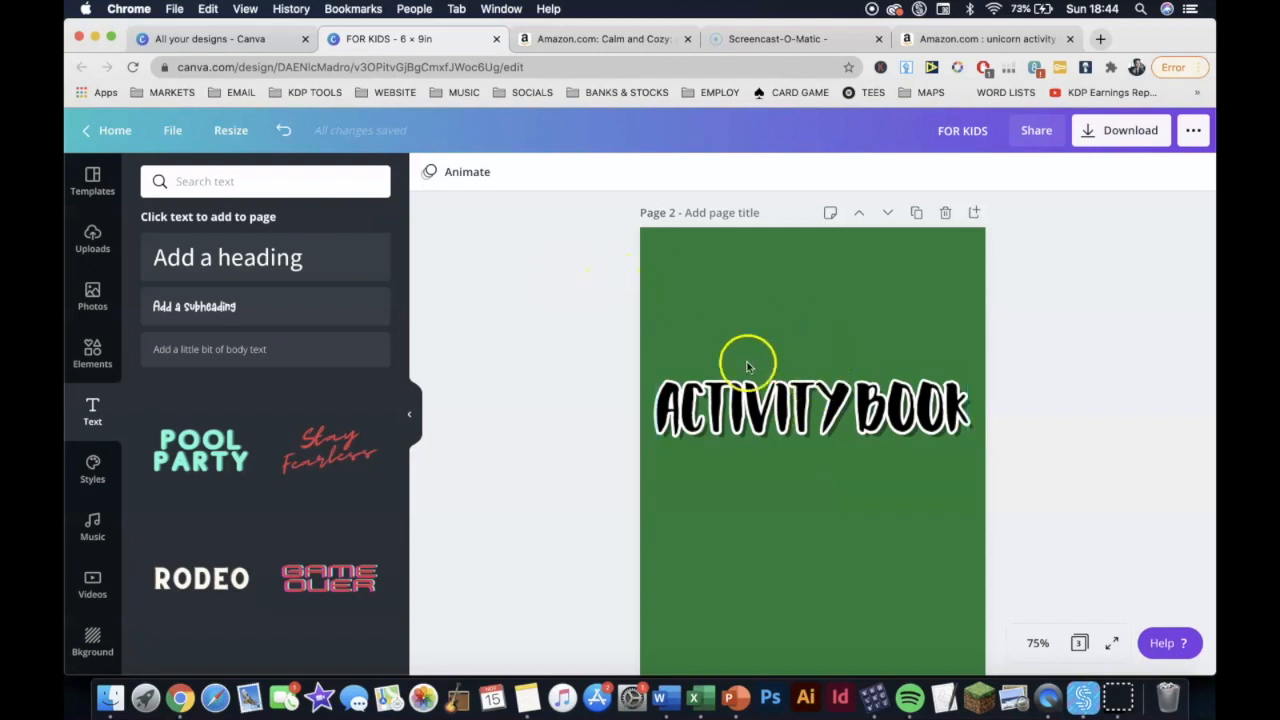
pyautogui.click(838, 400)
pyautogui.click(920, 171)
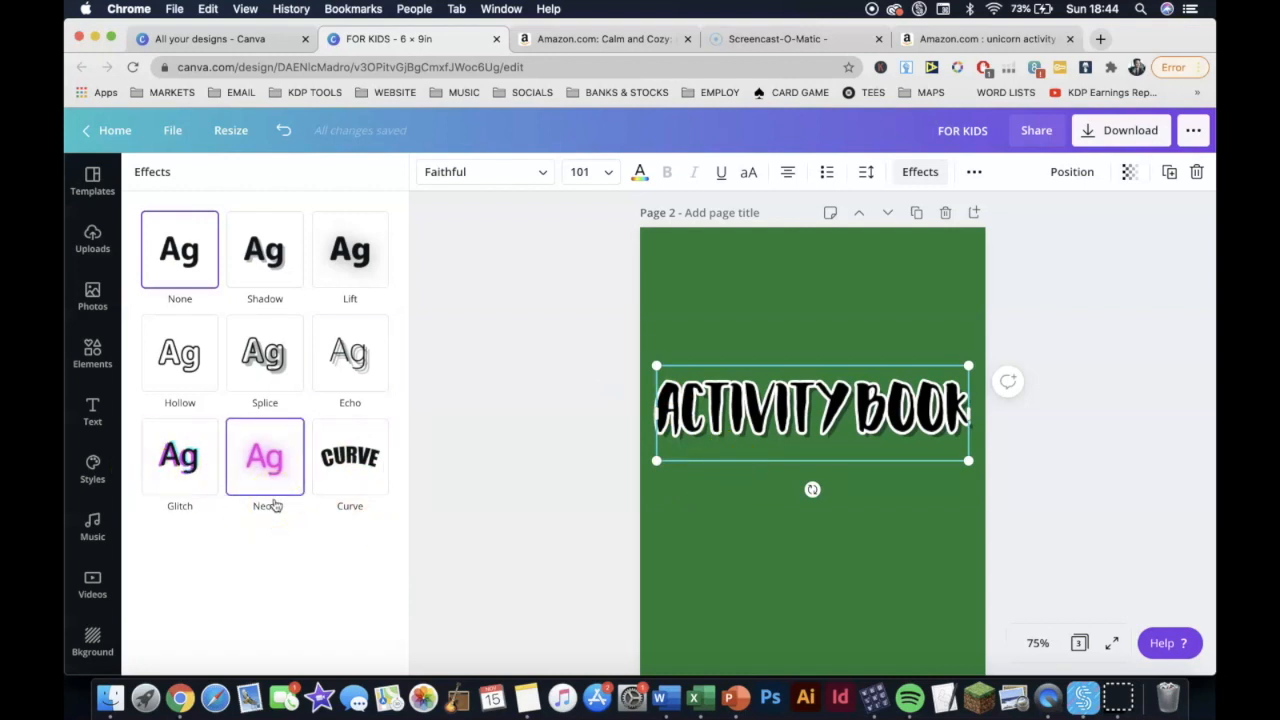
pyautogui.click(712, 537)
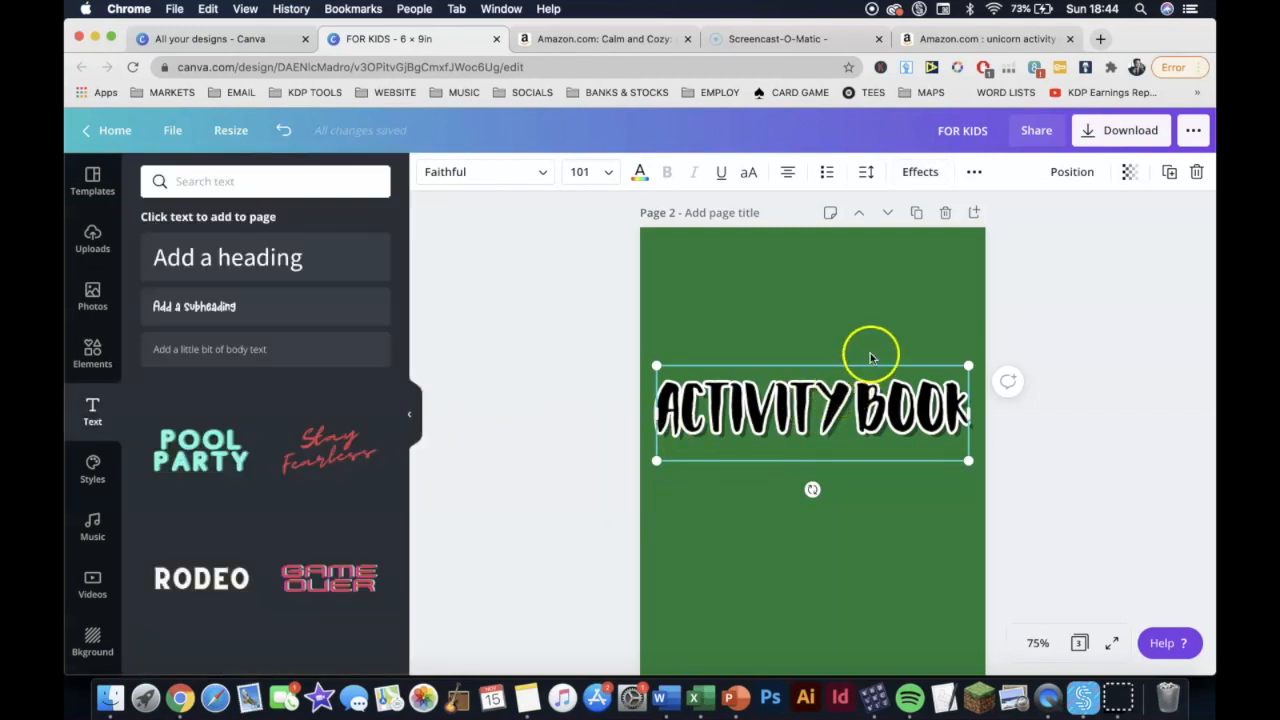
# Separate the three heading layers vertically and switch the middle copy's effect from Shadow to Glitch
pyautogui.moveTo(928, 420); pyautogui.dragTo(928, 330)
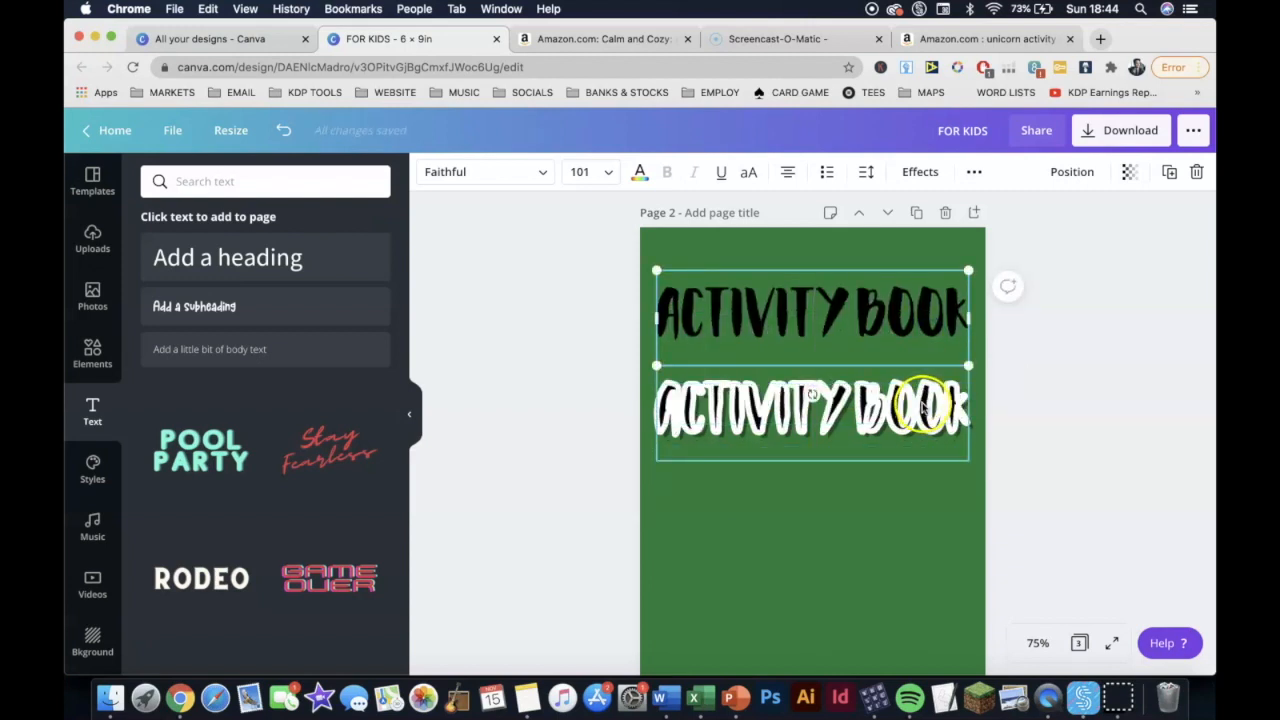
pyautogui.moveTo(922, 408); pyautogui.dragTo(922, 490)
pyautogui.click(852, 400)
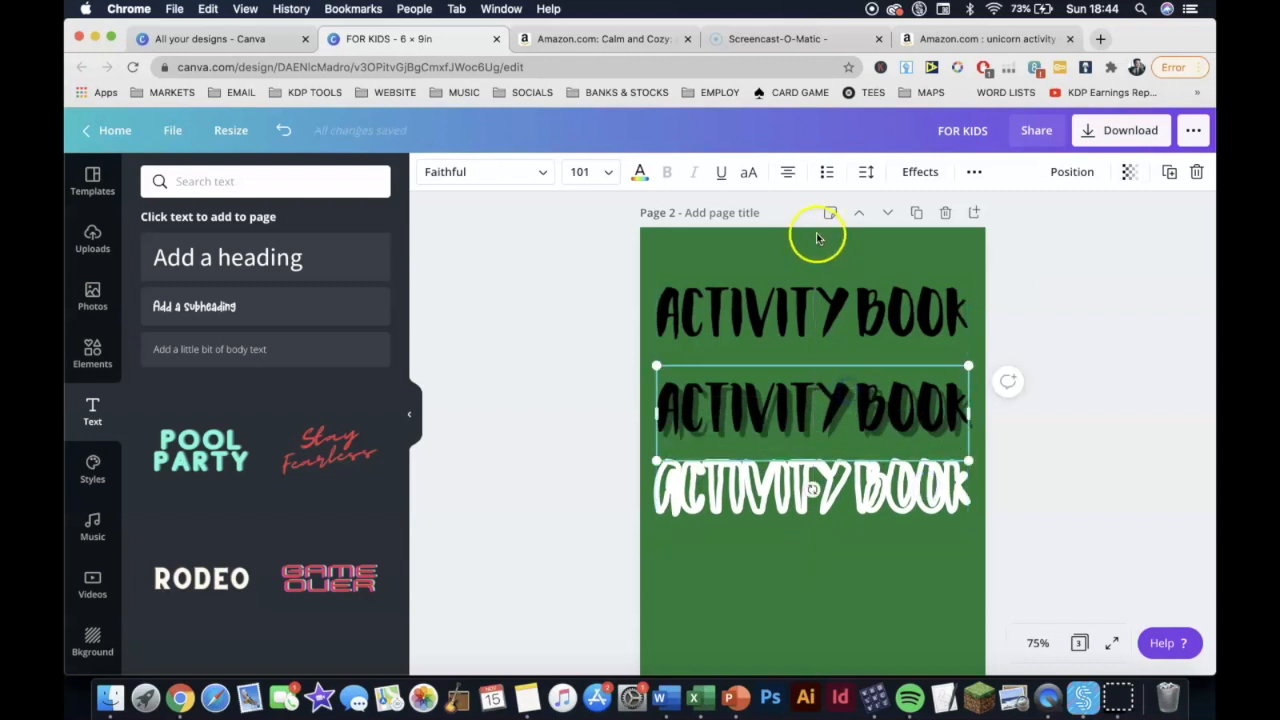
pyautogui.click(912, 171)
pyautogui.scroll(-2, 289, 496)
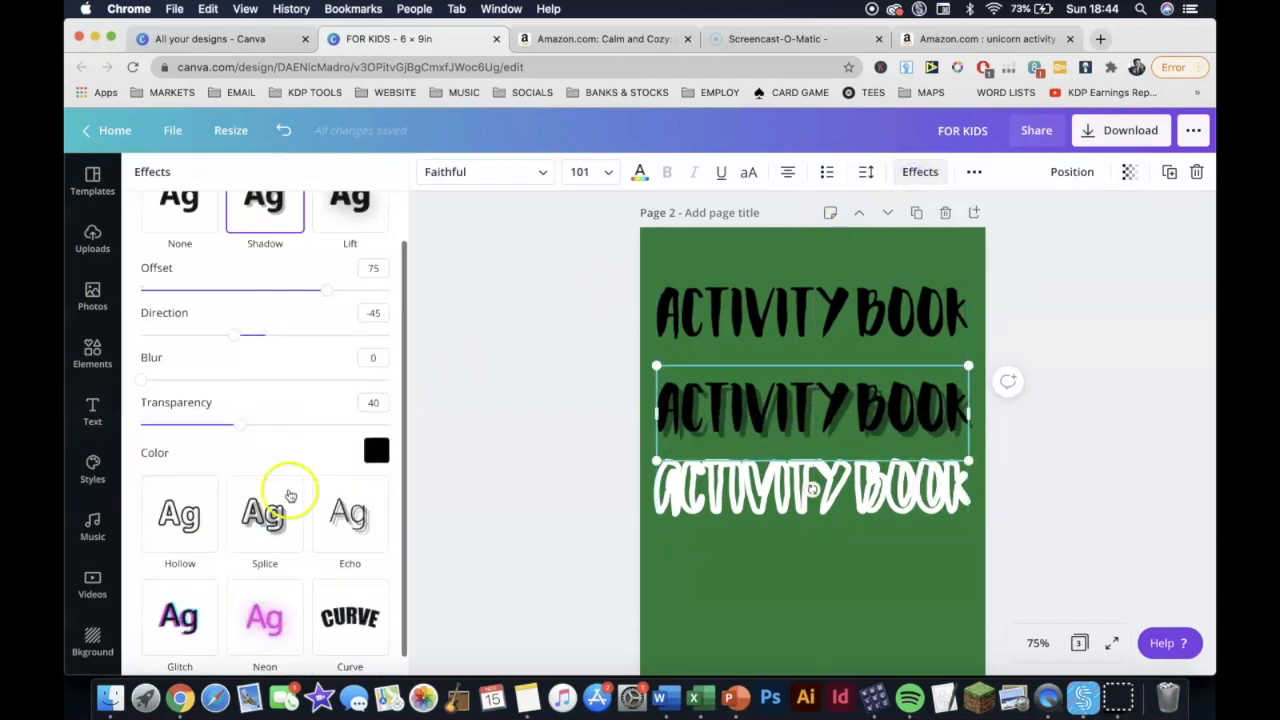
pyautogui.click(205, 610)
# Restack the white hollow copy and the plain black heading in alignment over the middle copy
pyautogui.click(723, 510)
pyautogui.moveTo(723, 520); pyautogui.dragTo(726, 428)
pyautogui.moveTo(749, 300); pyautogui.dragTo(750, 406)
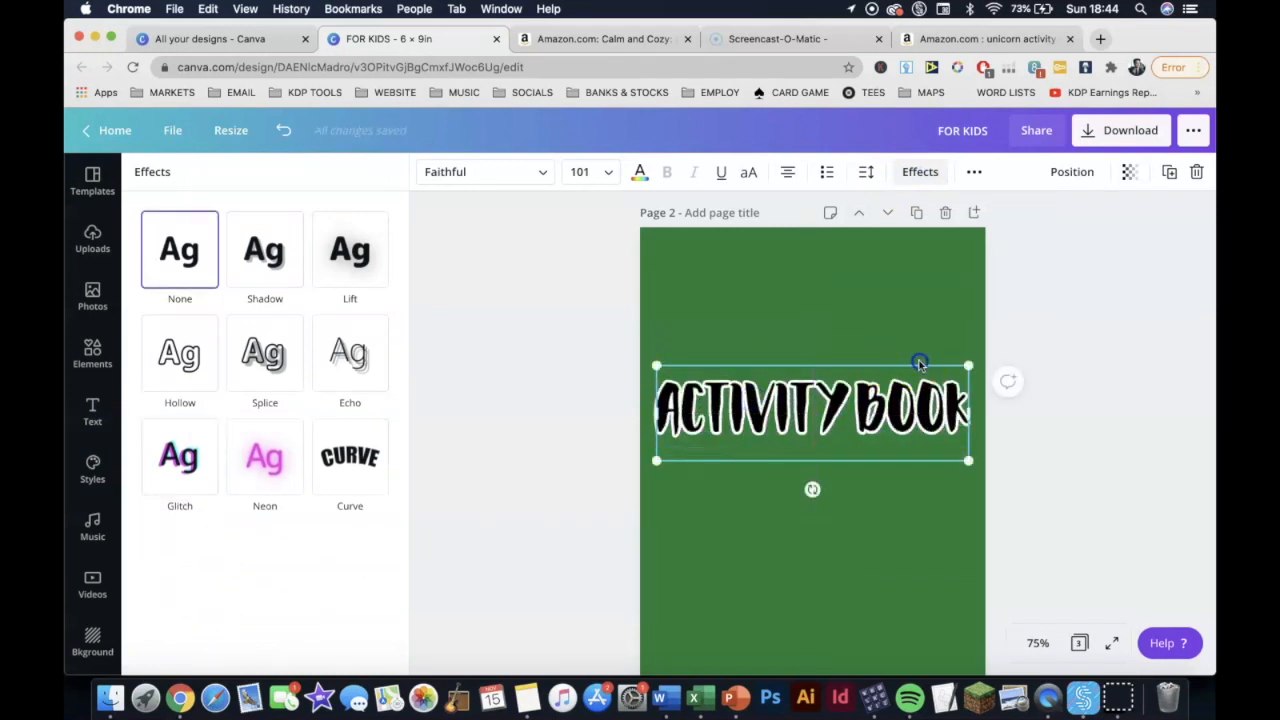
pyautogui.click(751, 334)
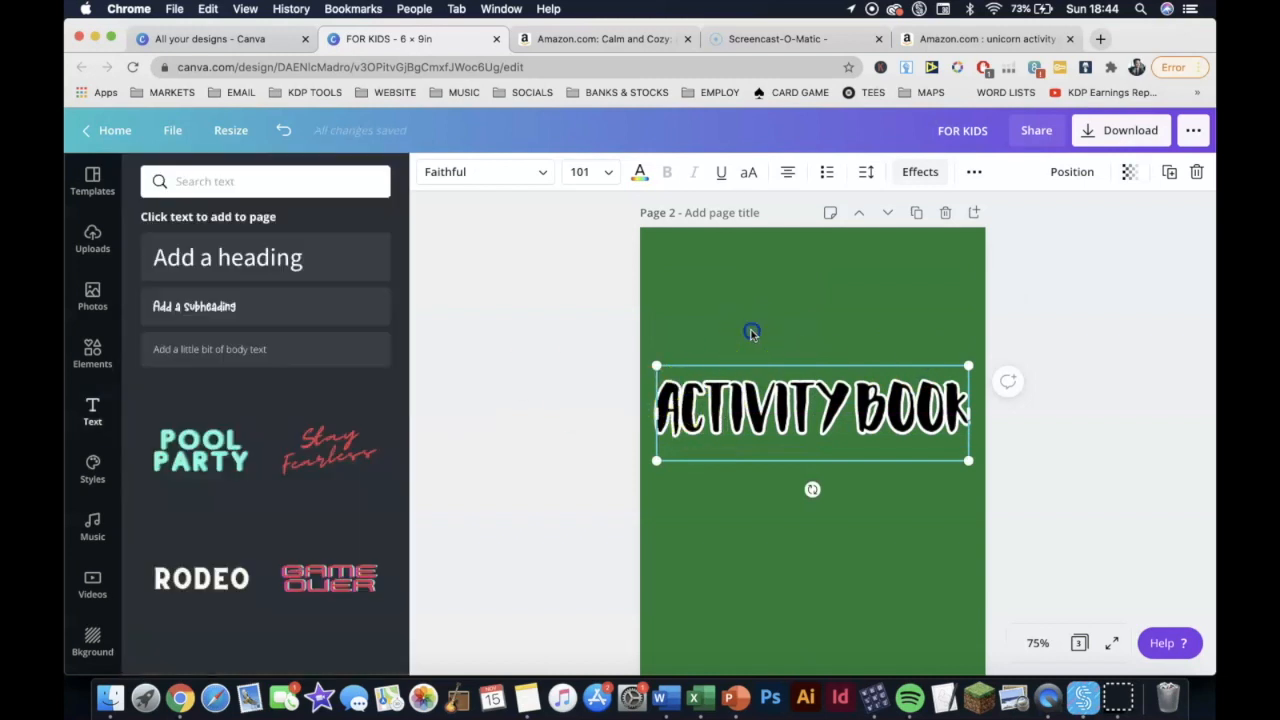
pyautogui.click(698, 331)
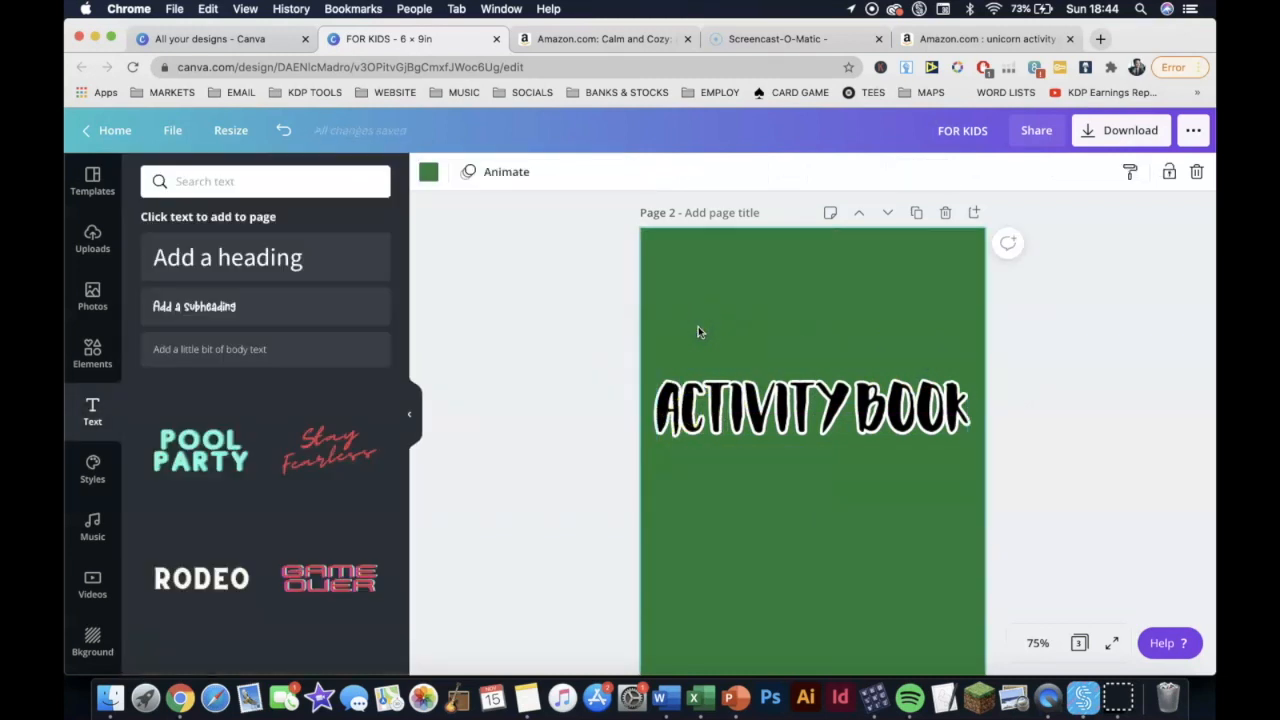